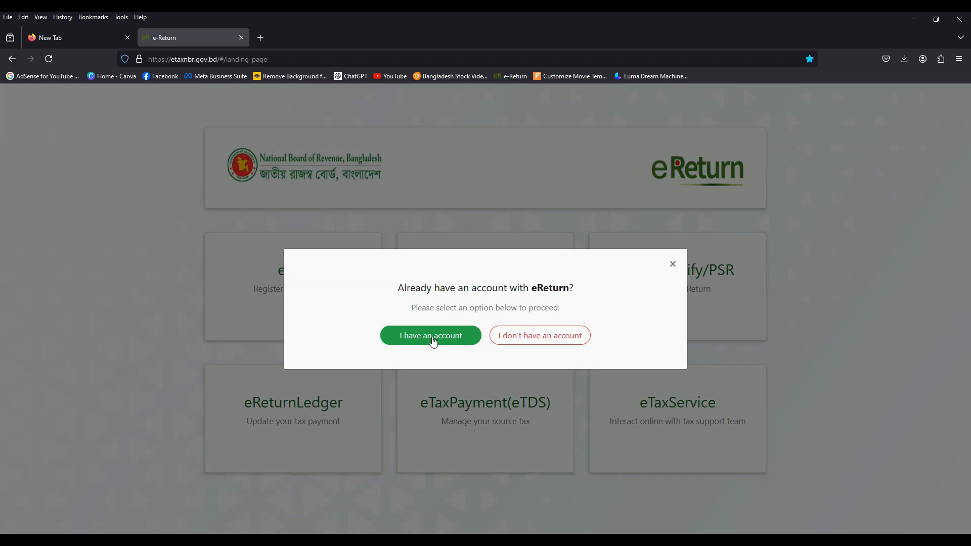
Step: Proceed with an existing account and fill in the TIN, account password and captcha on the sign-in form
click(433, 338)
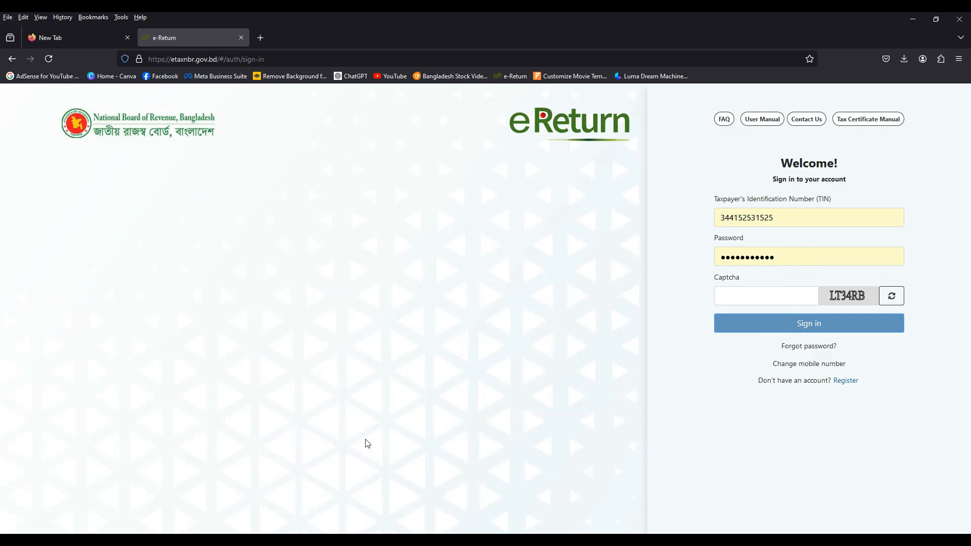
click(735, 297)
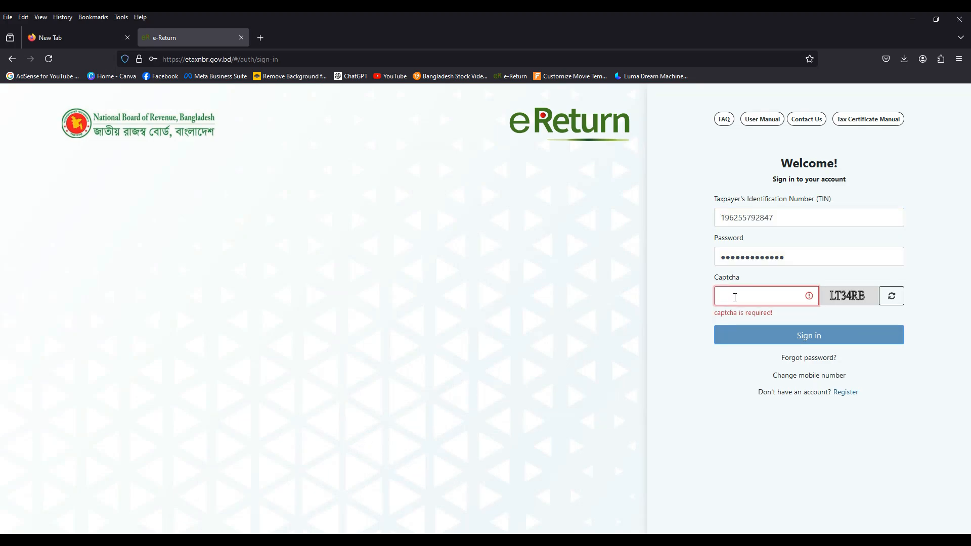
text(LT34)
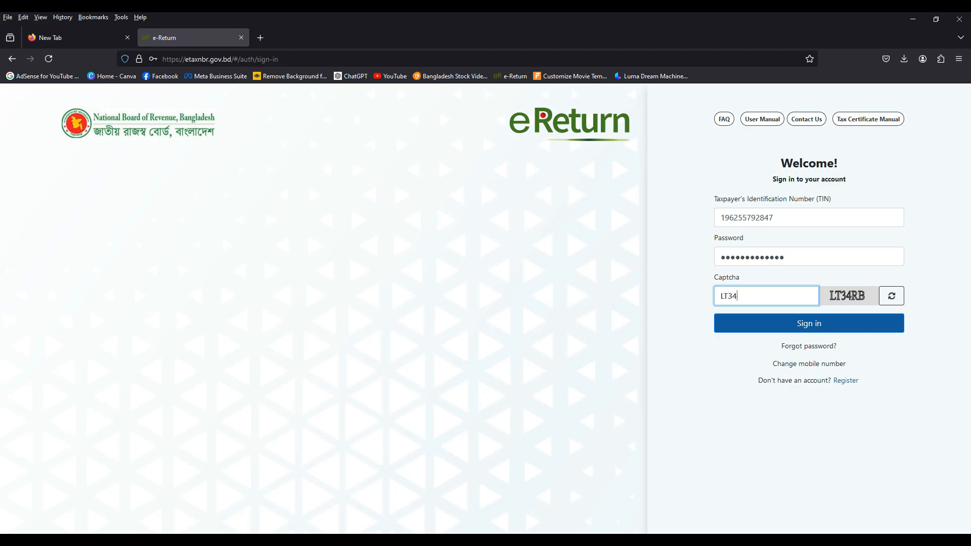
text(RB)
key(Return)
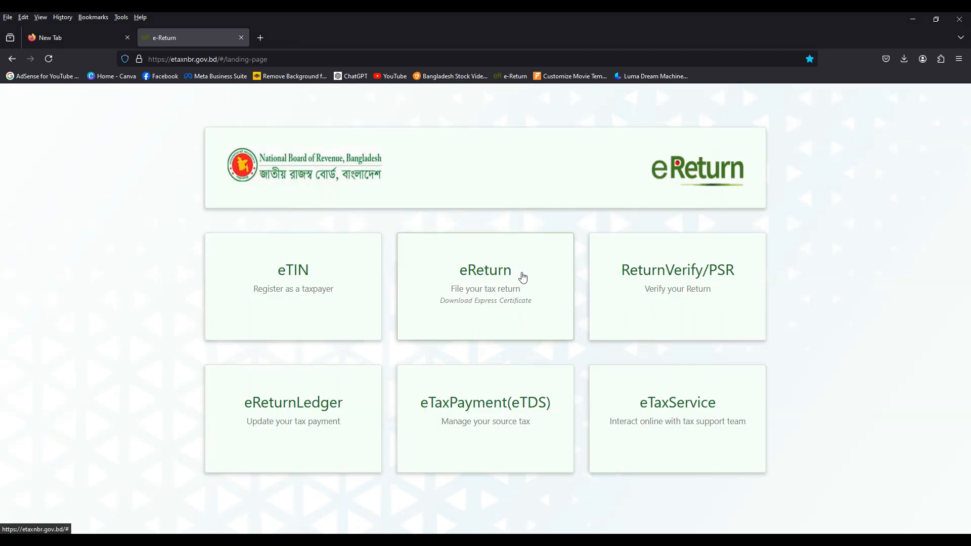
Step: Open eReturn filing as an existing account holder and sign in with the taxpayer's TIN, account password and captcha
click(479, 287)
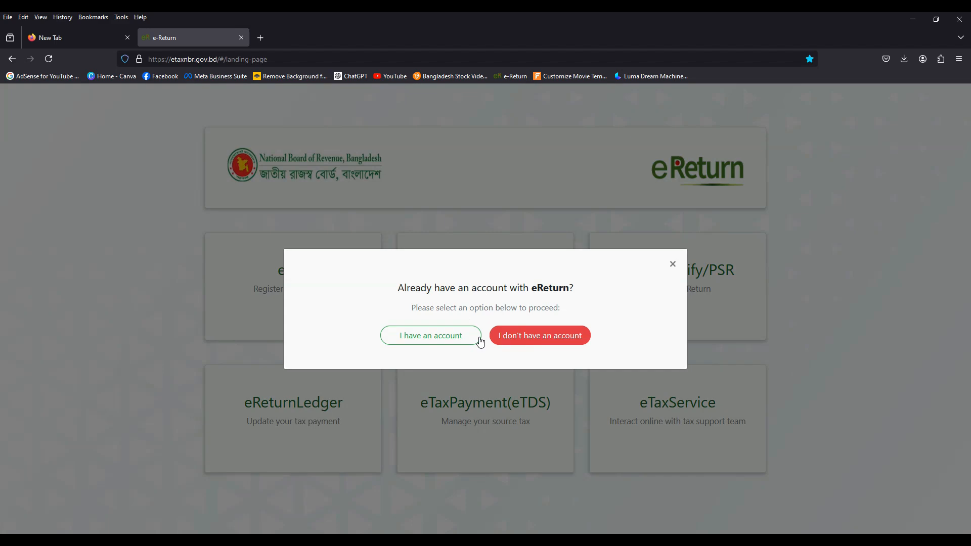
click(432, 338)
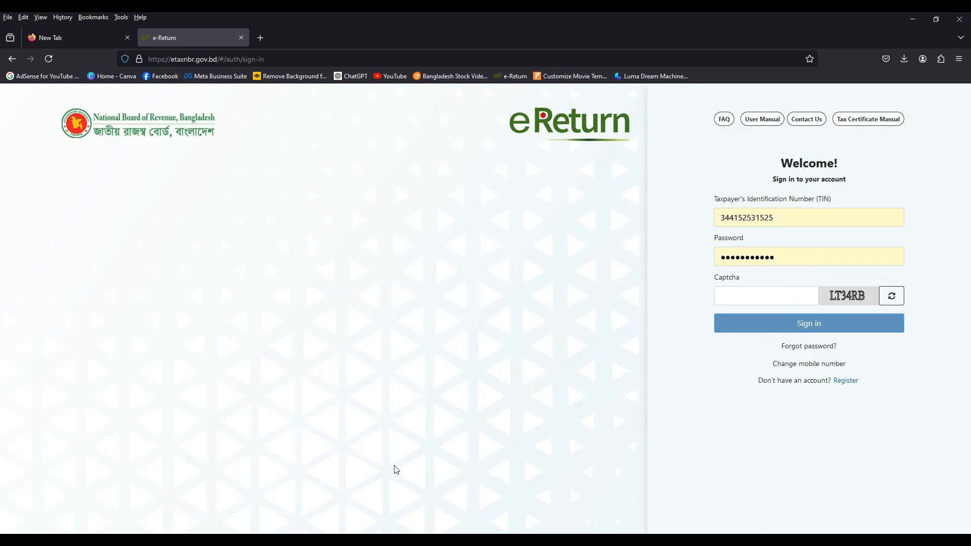
text(4RB)
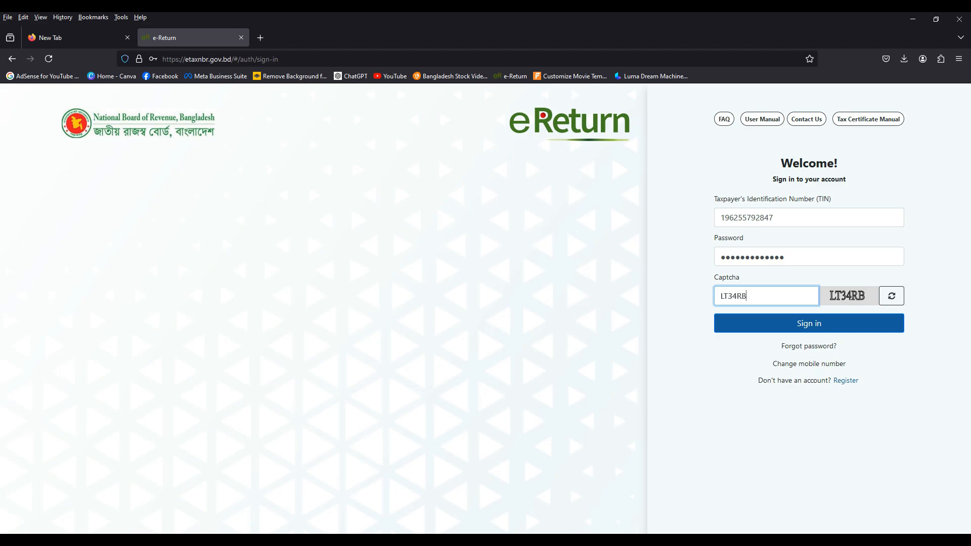
double_click(744, 219)
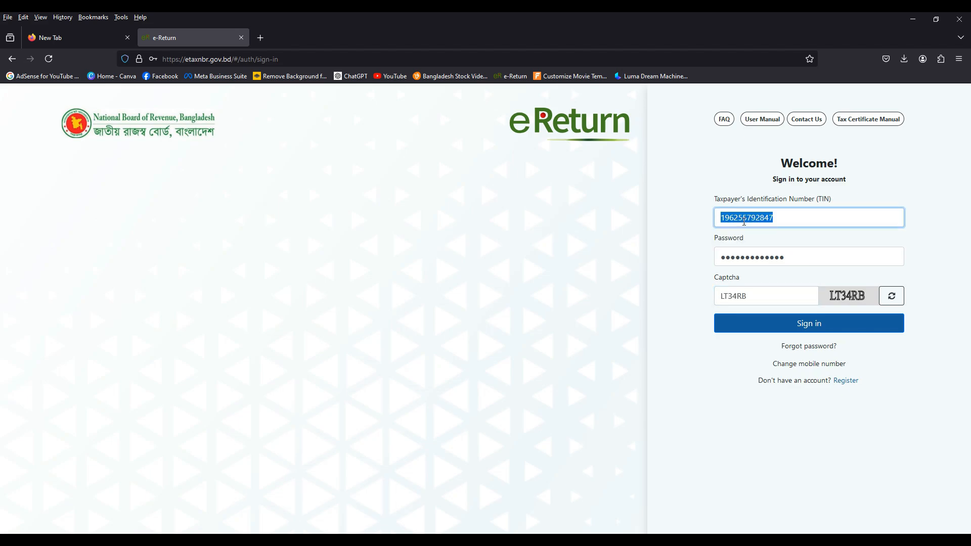
click(741, 325)
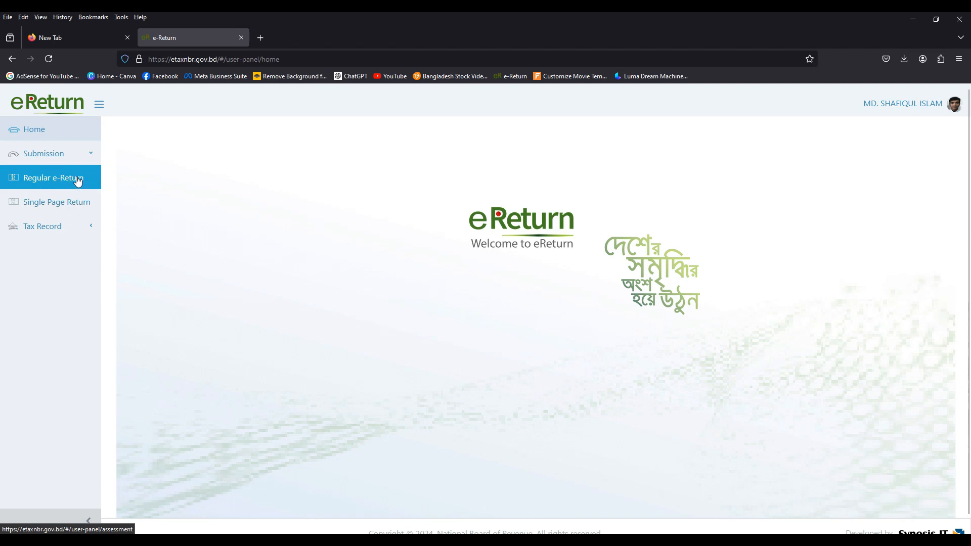
Step: Start a regular e-Return with Income from Employment as the only head of income and save the assessment information
click(56, 179)
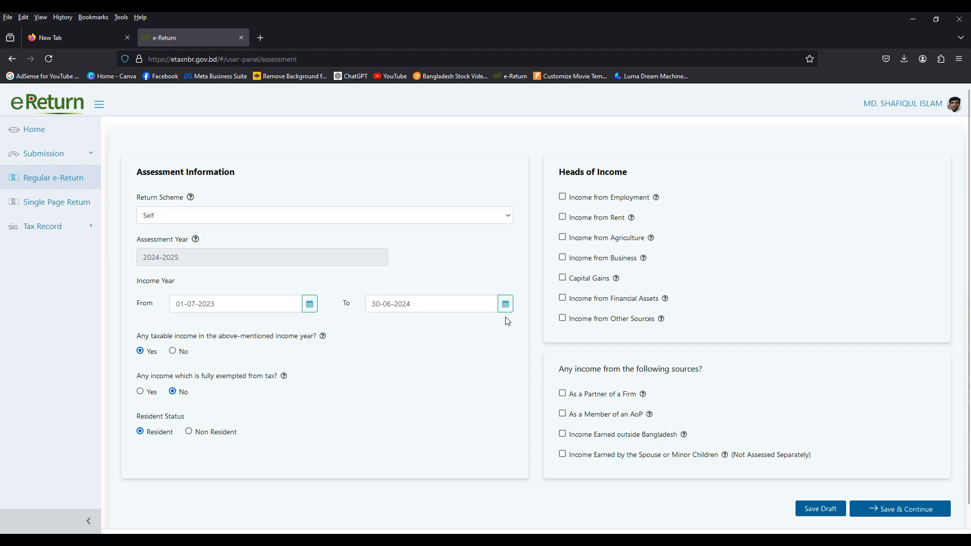
scroll(232, 328, down, 1)
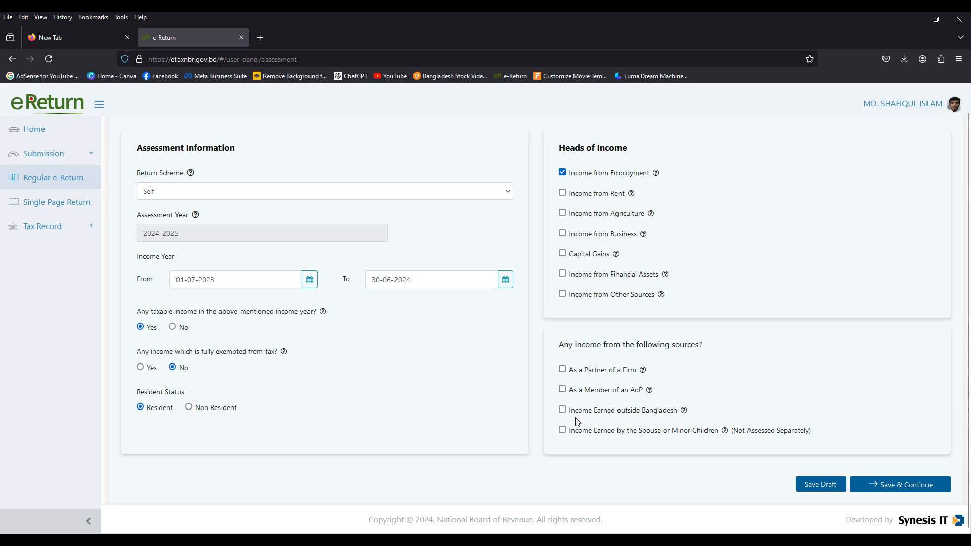
click(882, 487)
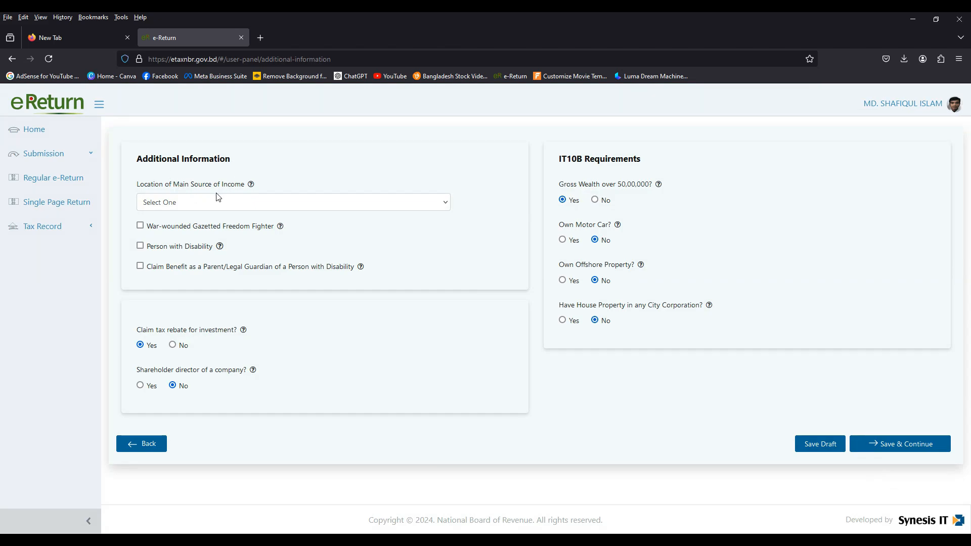
Step: Set the location of main source of income to Dhaka North City Corporation and answer No to gross wealth over 50,00,000
click(203, 208)
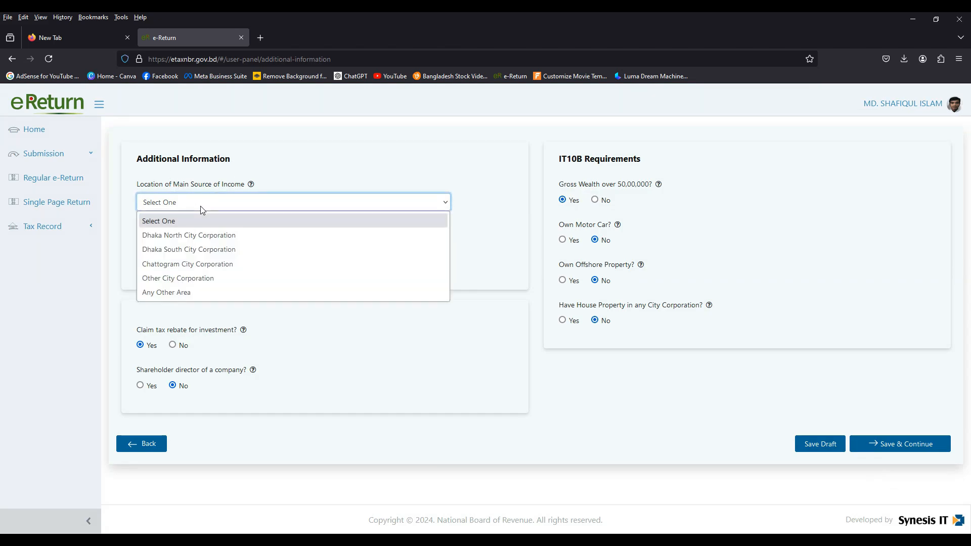
click(189, 236)
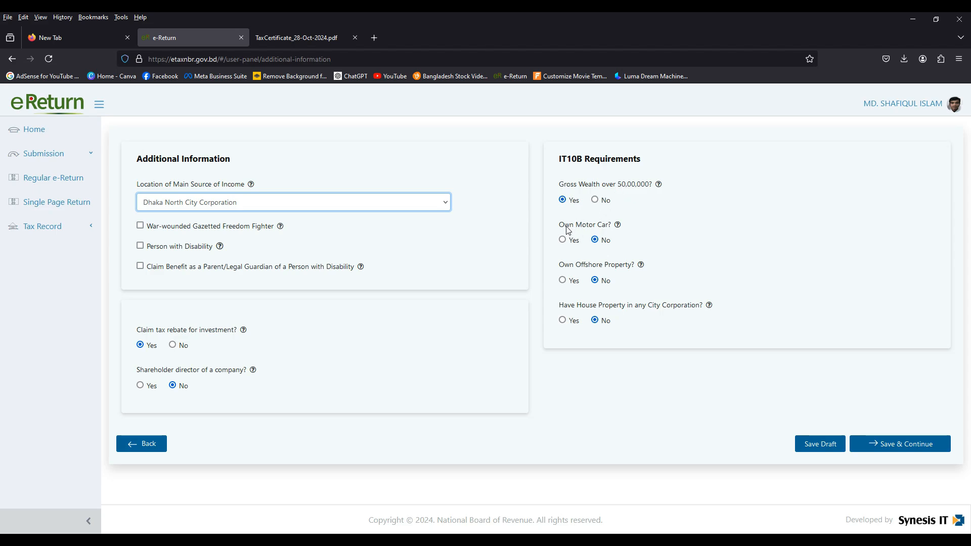
click(595, 201)
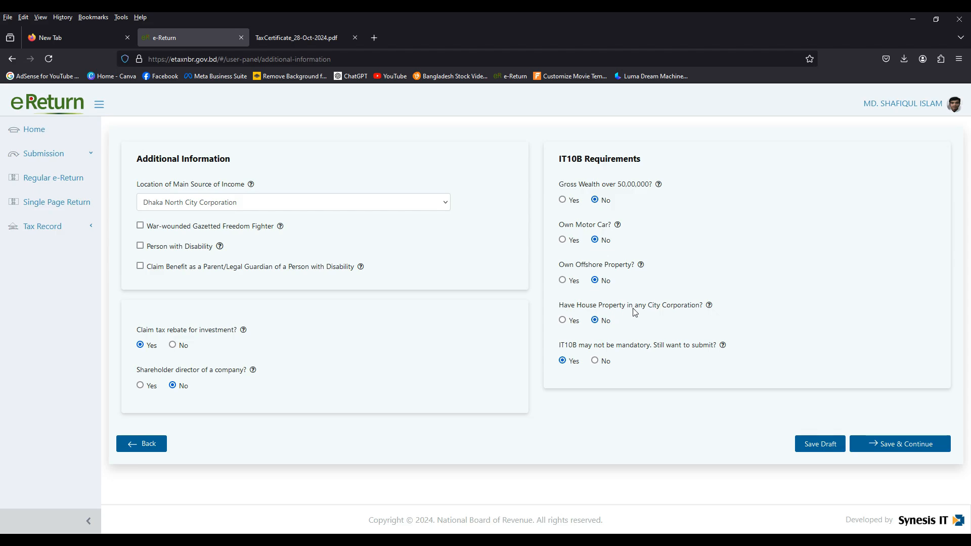
Step: Opt out of the IT10B submission, accepting removal of assets and liabilities data, and save 10,00,000 as the amount of gross wealth
mouse_move(711, 306)
click(595, 360)
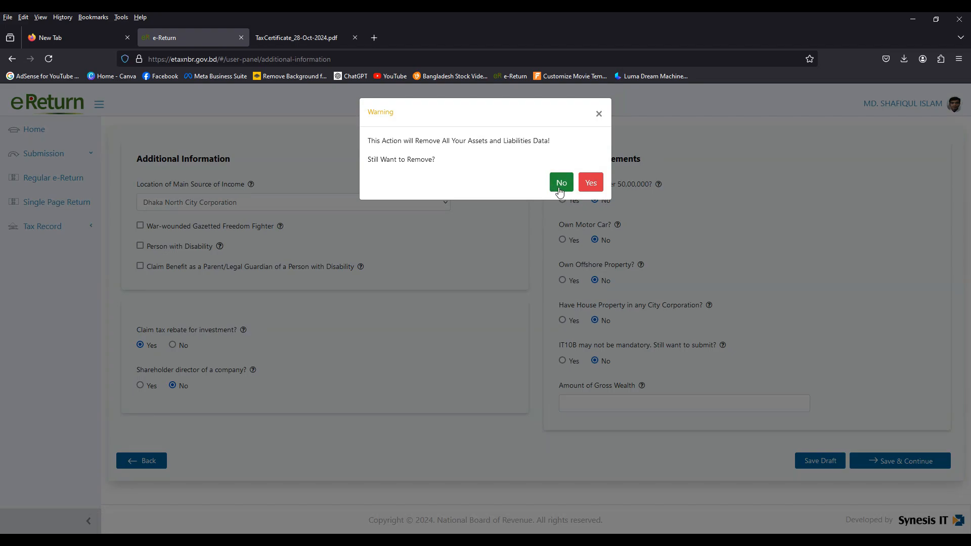
click(560, 187)
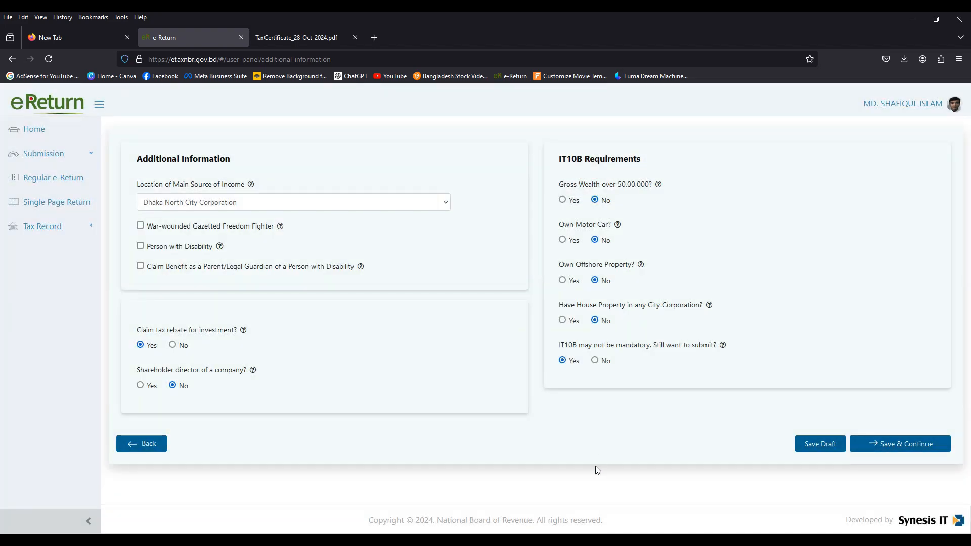
click(595, 361)
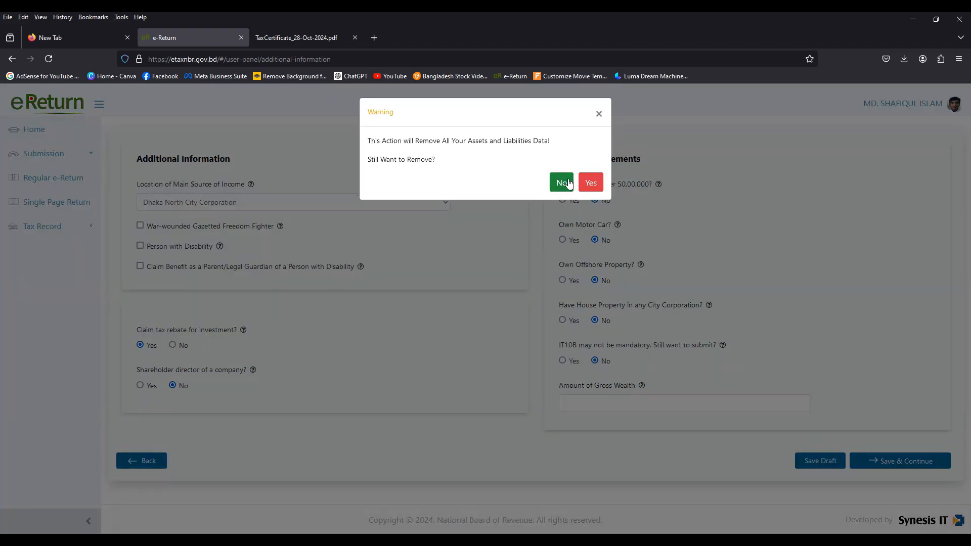
click(589, 183)
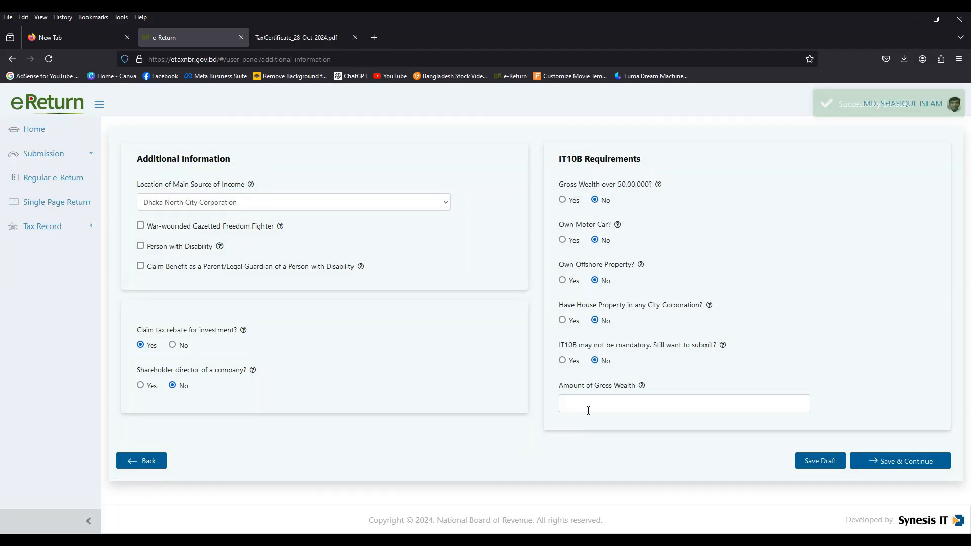
click(588, 410)
text(10,00,000)
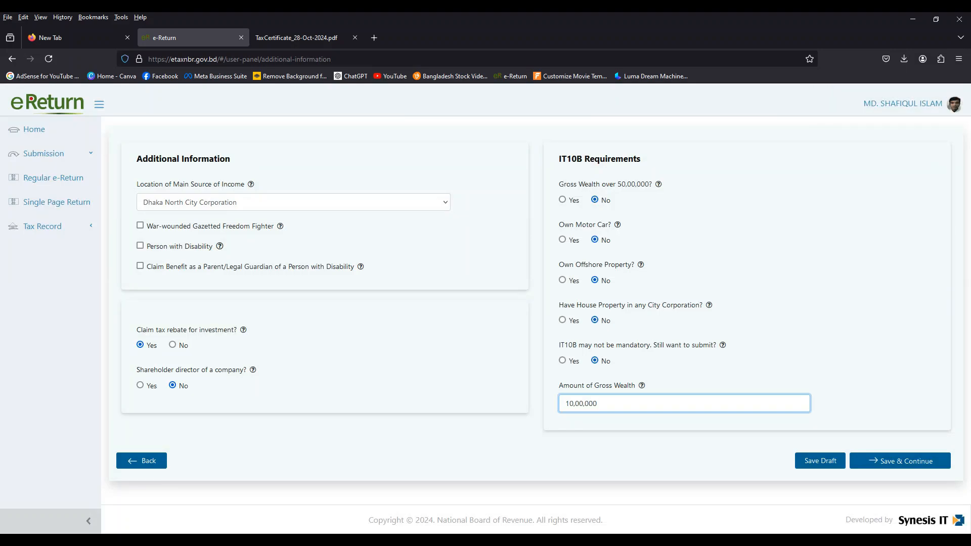
click(877, 464)
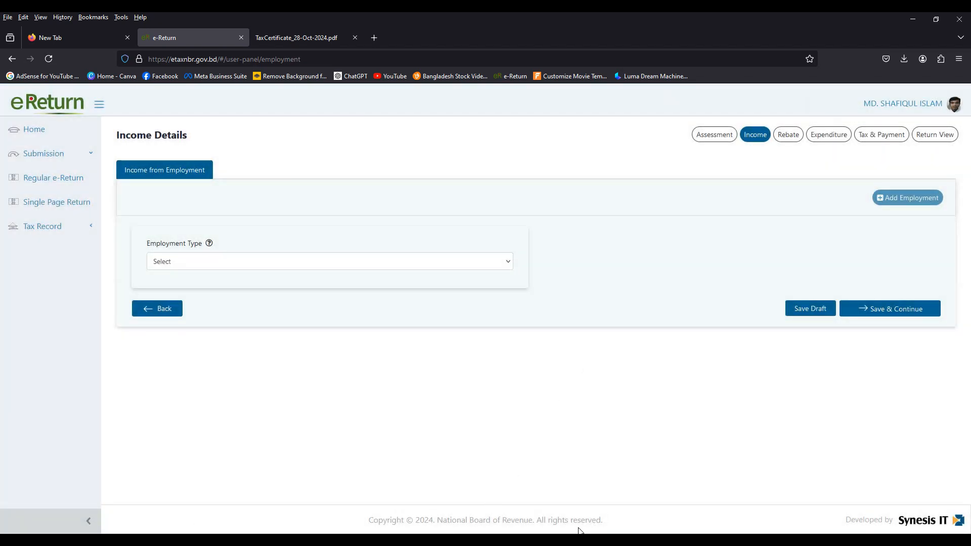
Step: Set the employment type to Private/Other than Government Pay Scale and start filling in the name of the employer
click(209, 262)
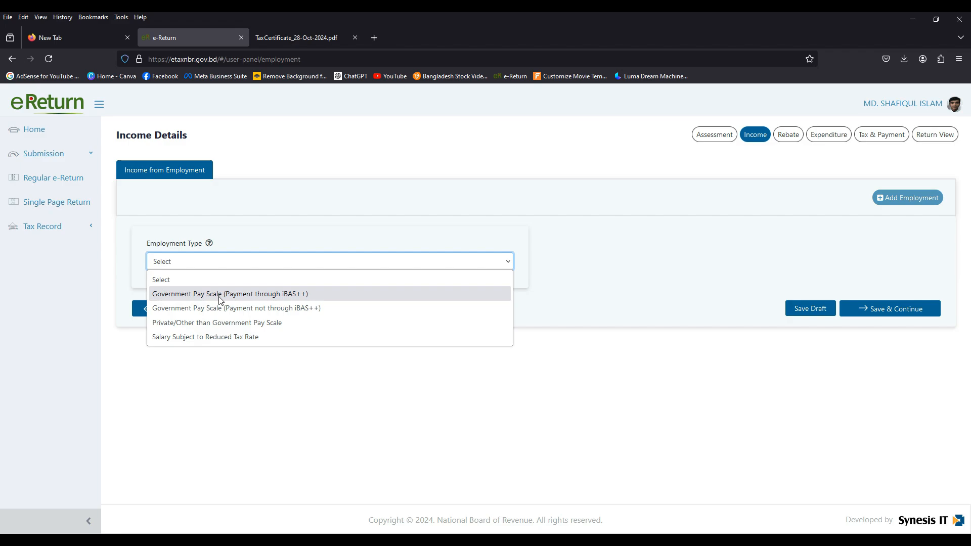
click(197, 325)
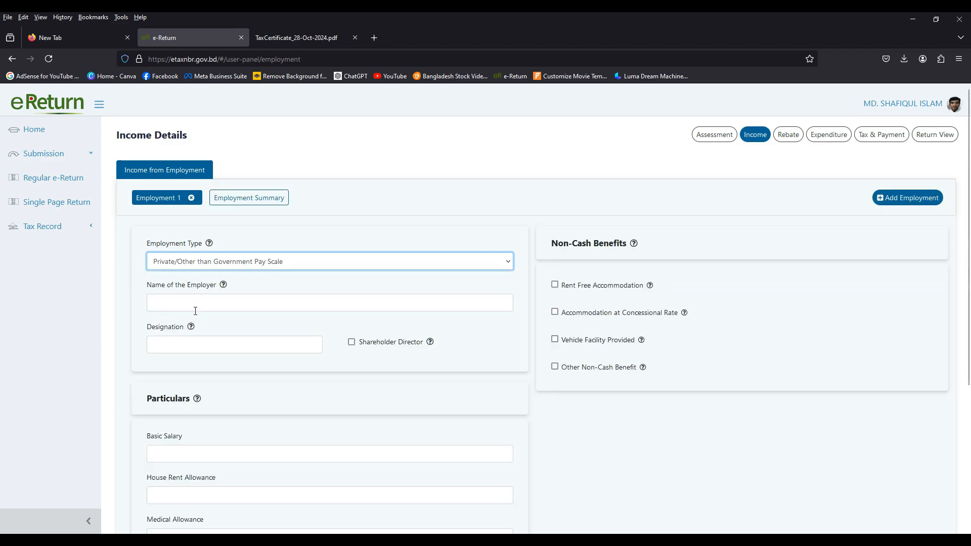
click(207, 302)
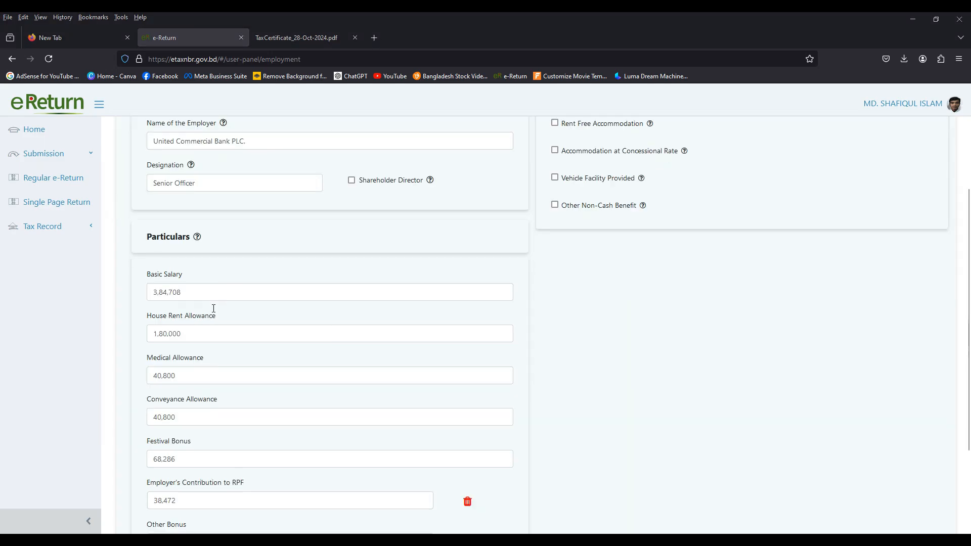
Step: Enter basic salary 3,84,708, house rent 1,80,000, medical and conveyance 40,800 each, festival bonus 68,286, employer RPF 38,472 and other bonus 74,938, and save the income details
scroll(213, 309, down, 3)
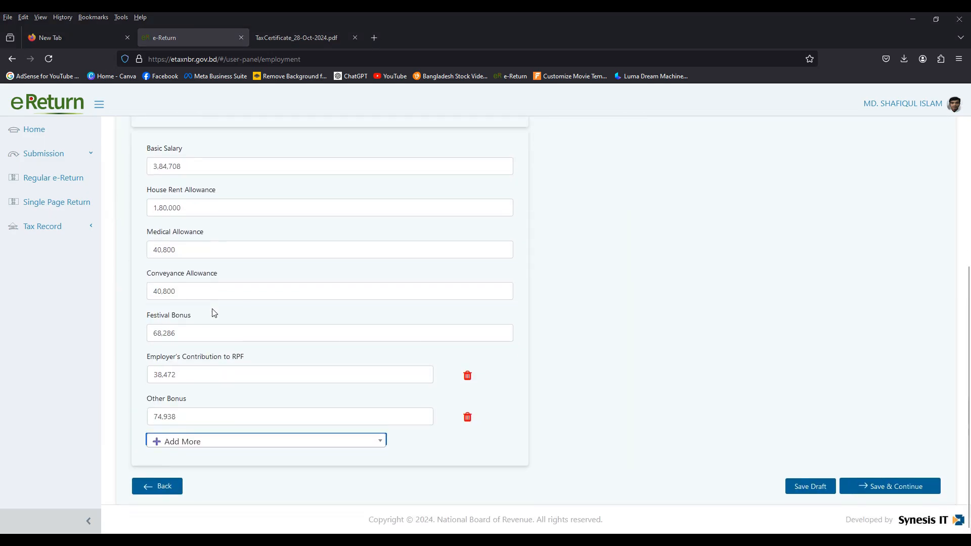
scroll(213, 311, up, 3)
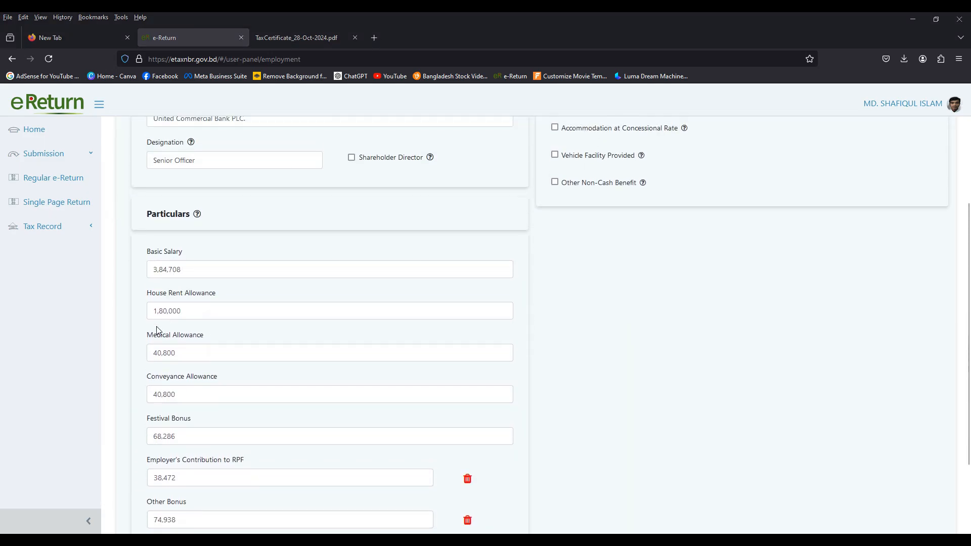
scroll(186, 386, down, 2)
click(887, 484)
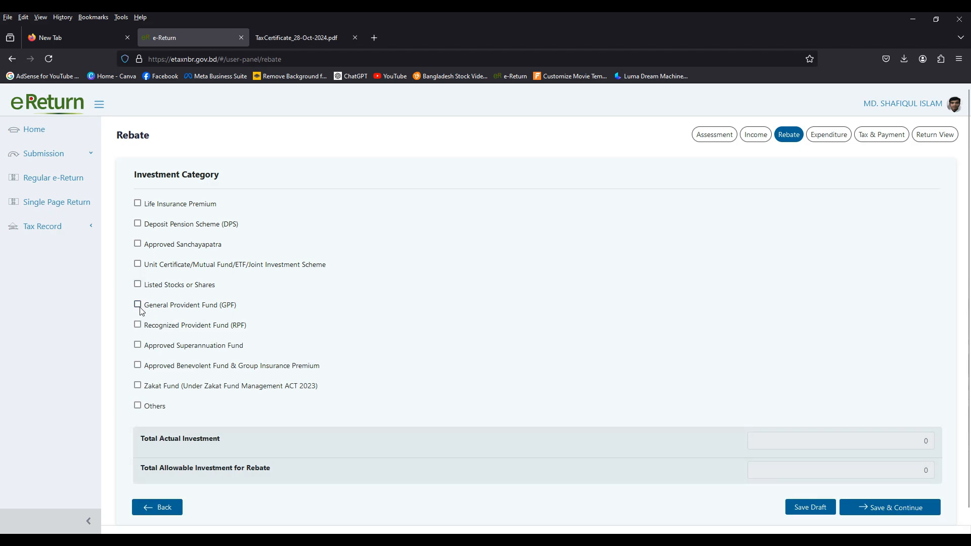
Step: Add a Recognized Provident Fund investment at United Commercial Bank PLC. with self and employer contributions of 38,472 each, and save the rebate page
click(138, 324)
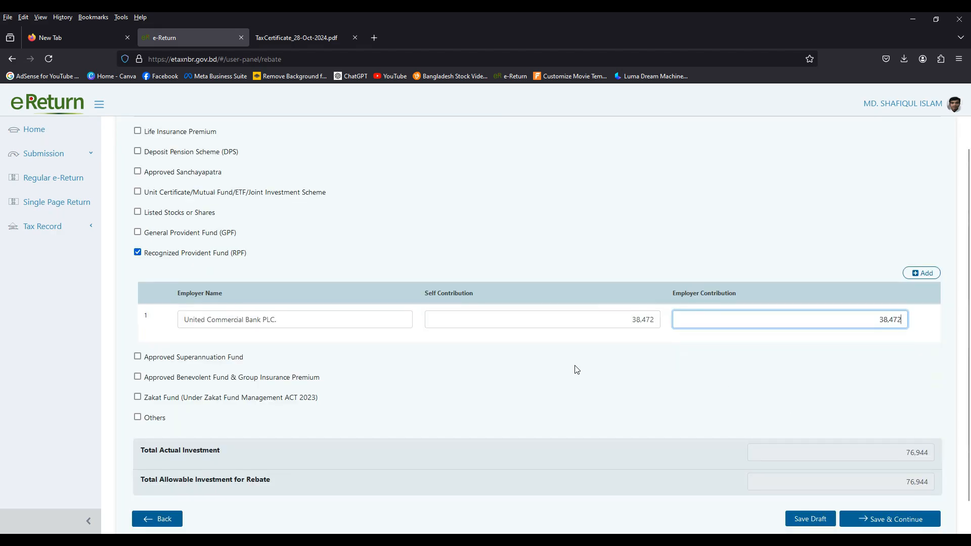
scroll(285, 342, down, 1)
click(882, 486)
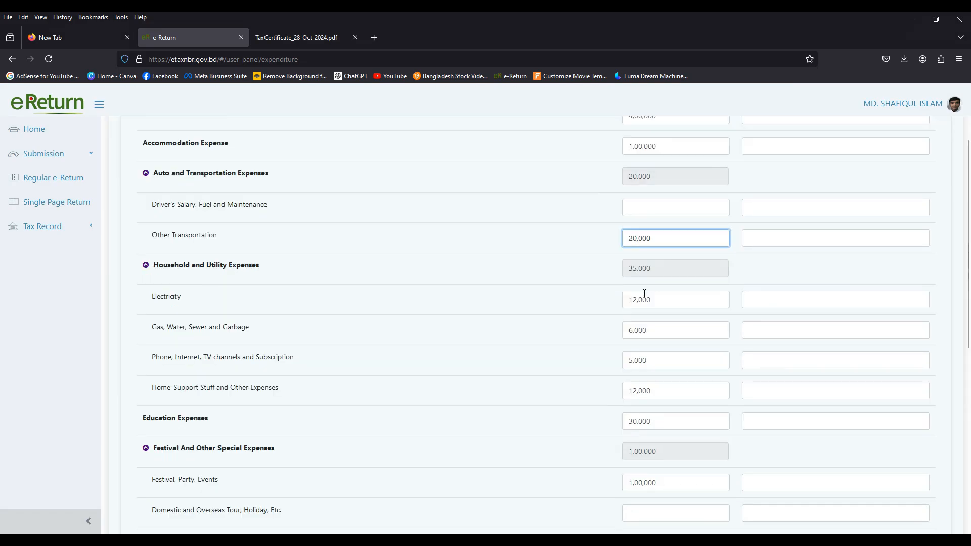
Step: Review the annual lifestyle expenses from electricity down to the 5,000 payment of tax at source, and save the expenditure page
click(643, 298)
scroll(657, 357, down, 2)
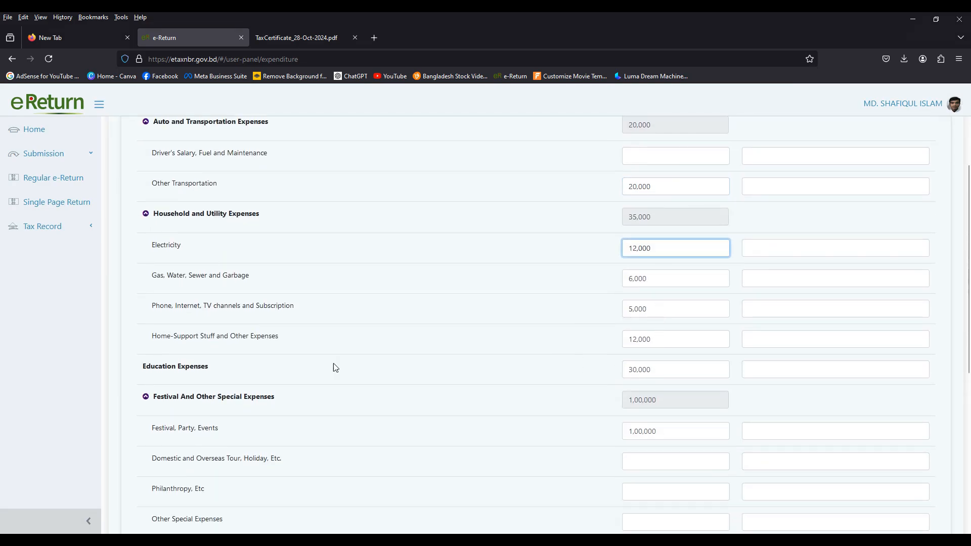
scroll(581, 344, down, 2)
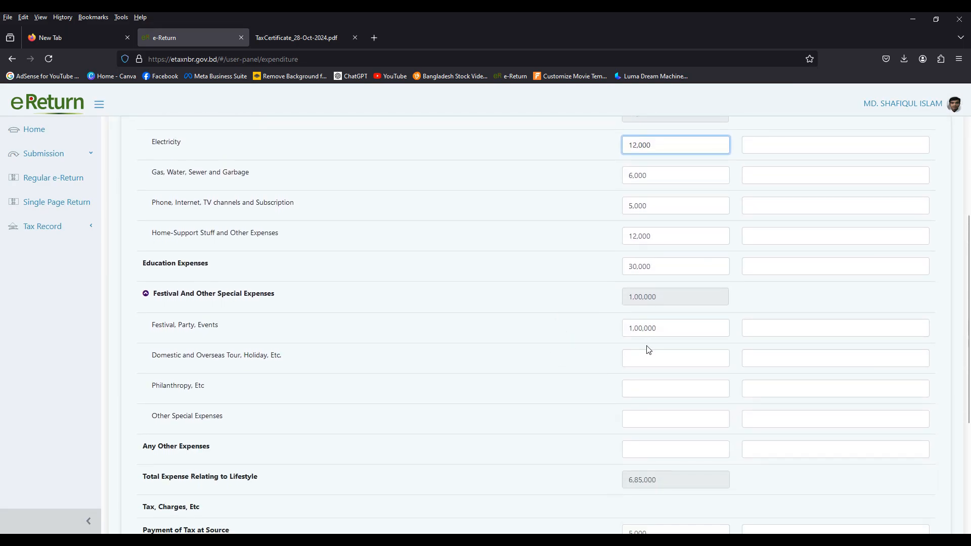
scroll(647, 347, down, 1)
scroll(369, 360, down, 3)
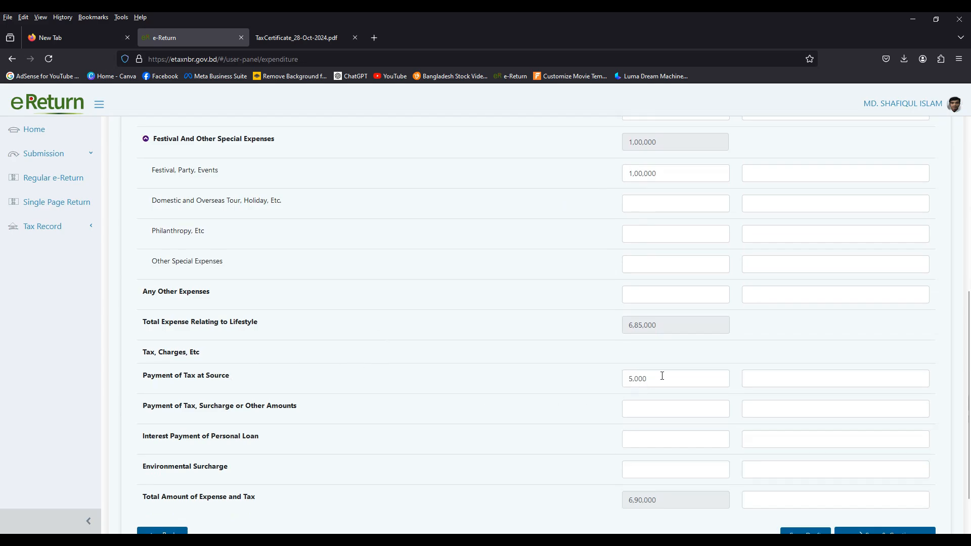
double_click(638, 378)
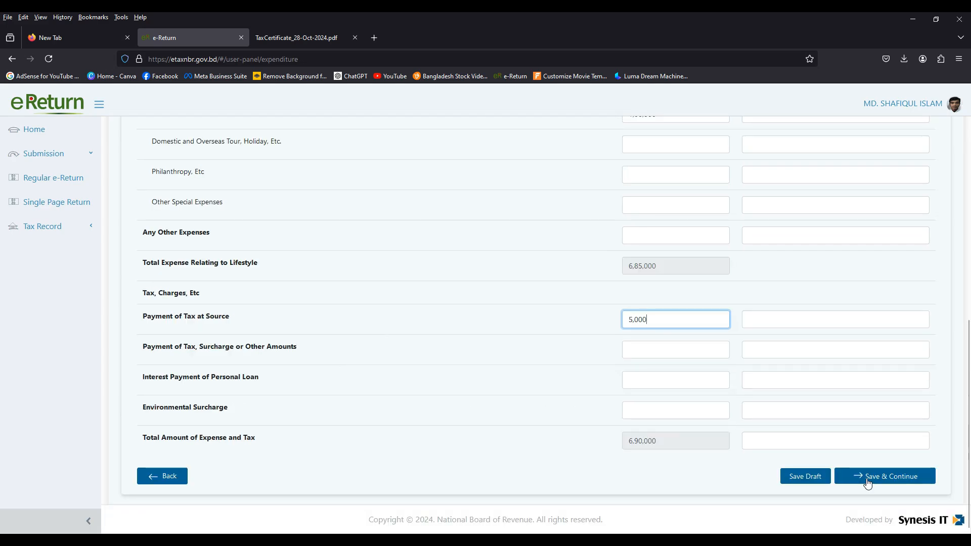
click(867, 483)
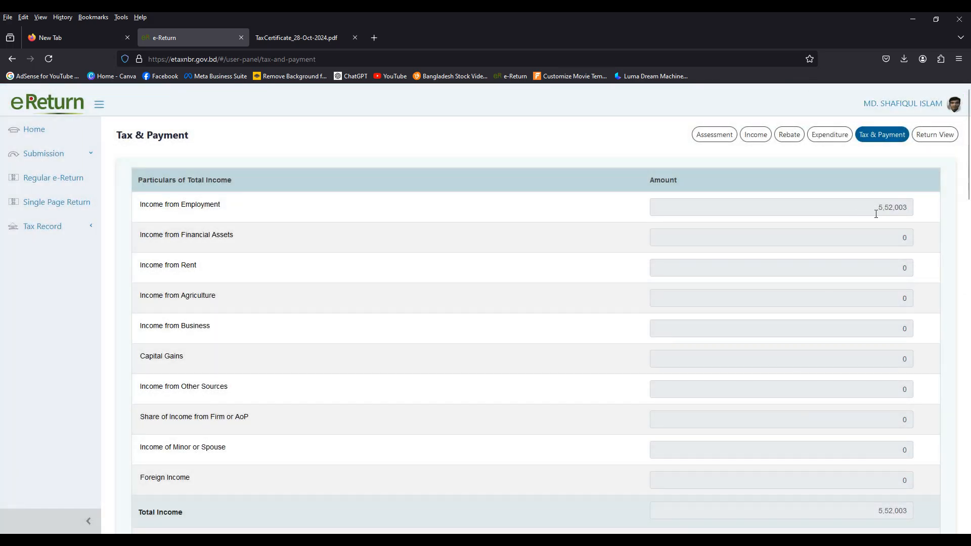
Step: Review the particulars of total income from employment down to foreign income, and expand the tax exempted income breakdown
scroll(875, 230, down, 2)
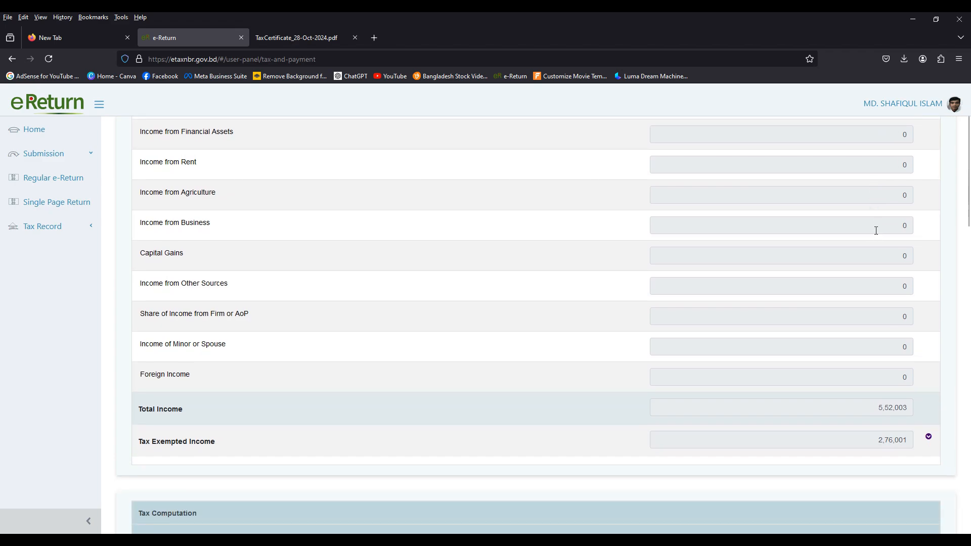
scroll(876, 230, up, 2)
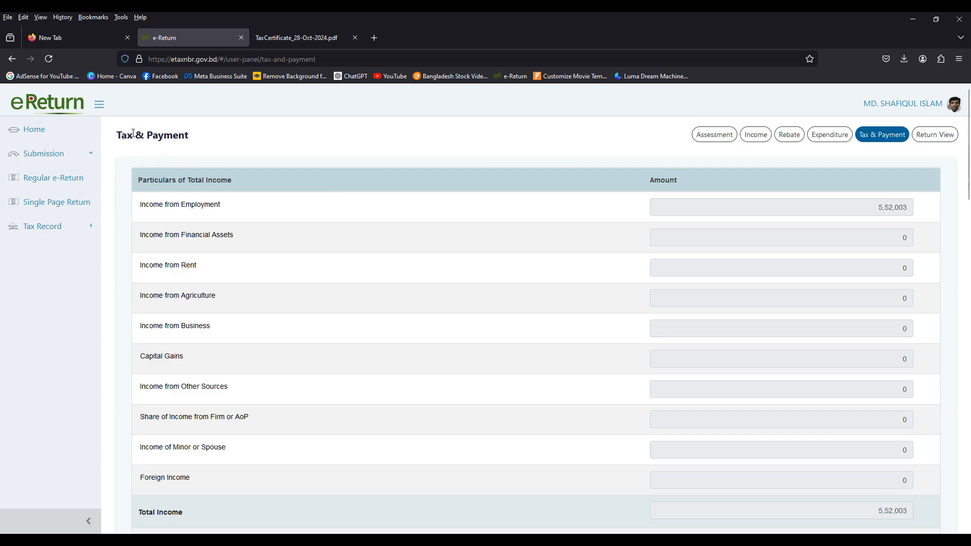
click(890, 208)
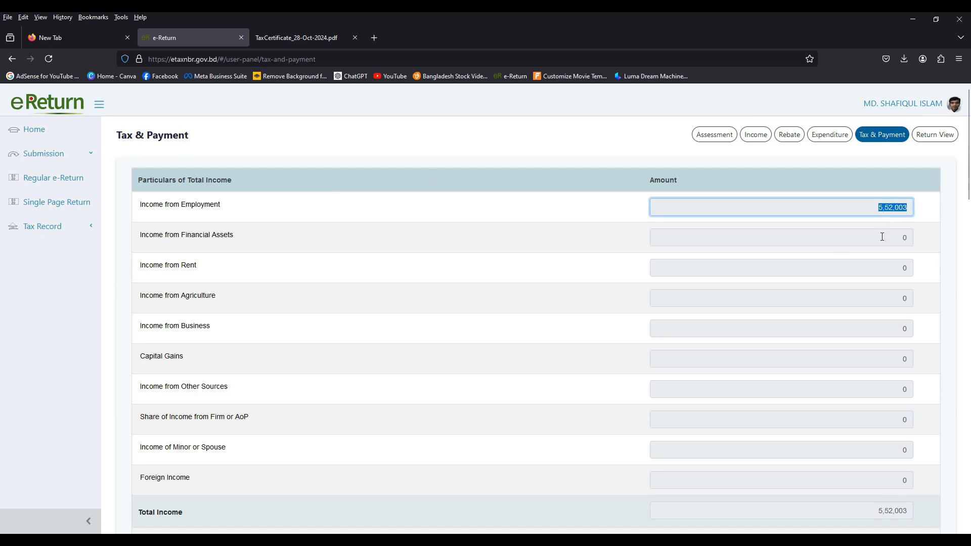
click(882, 238)
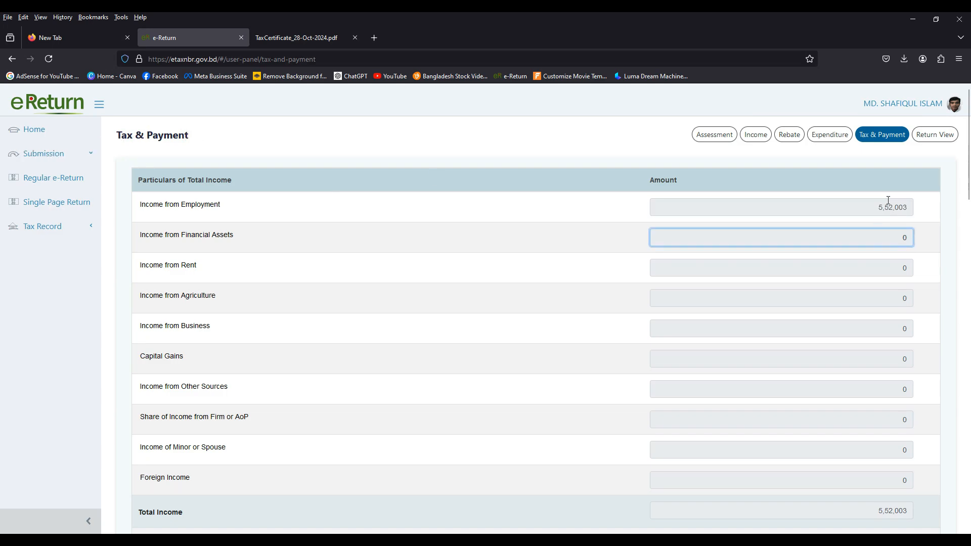
scroll(890, 202, down, 2)
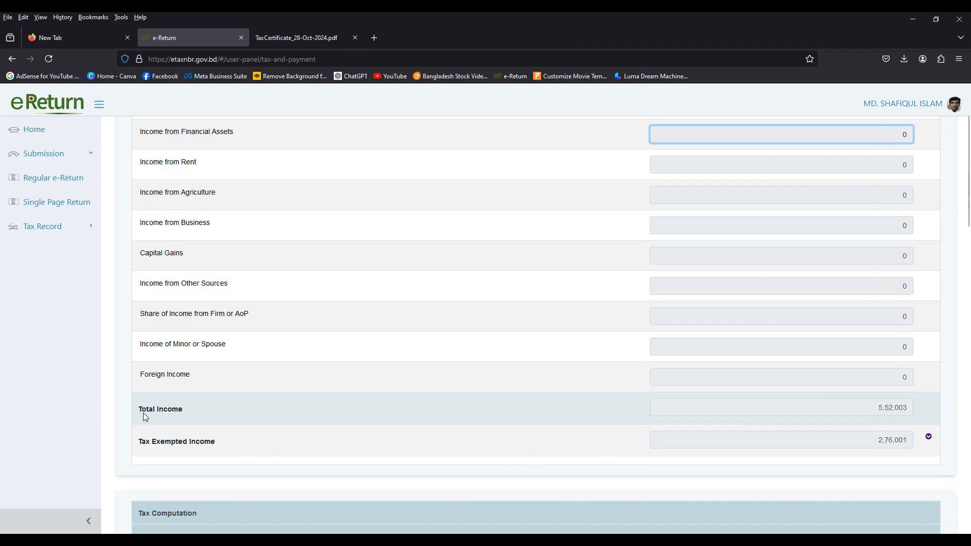
scroll(774, 443, down, 1)
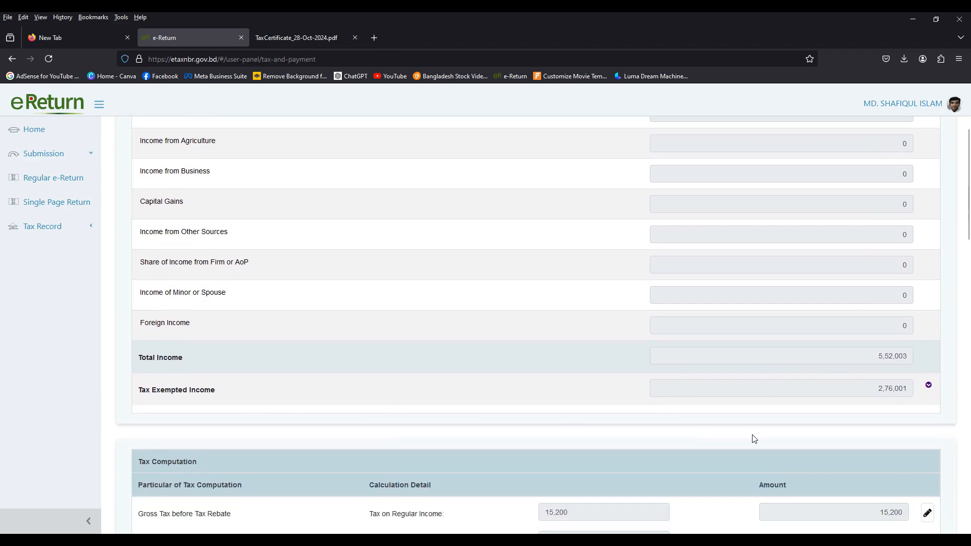
click(890, 387)
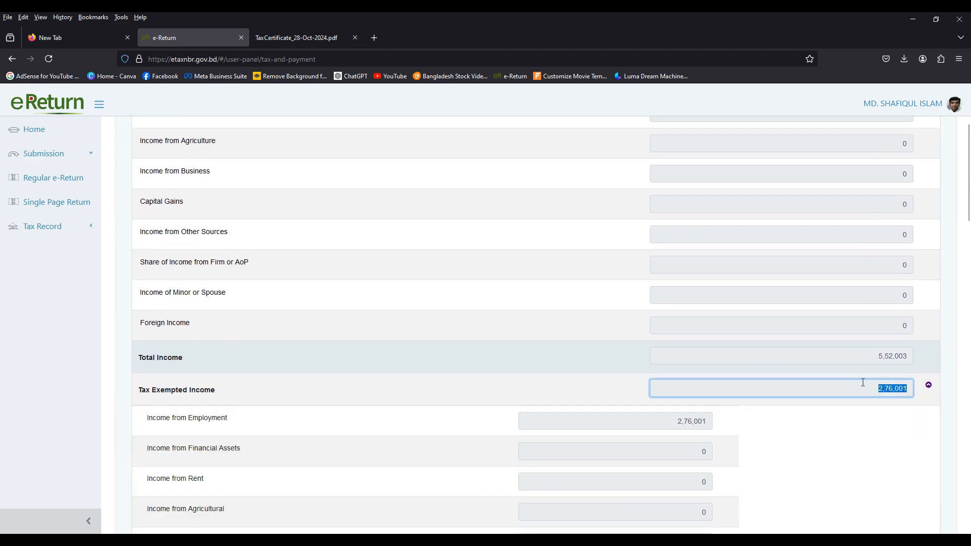
click(847, 427)
scroll(492, 358, down, 8)
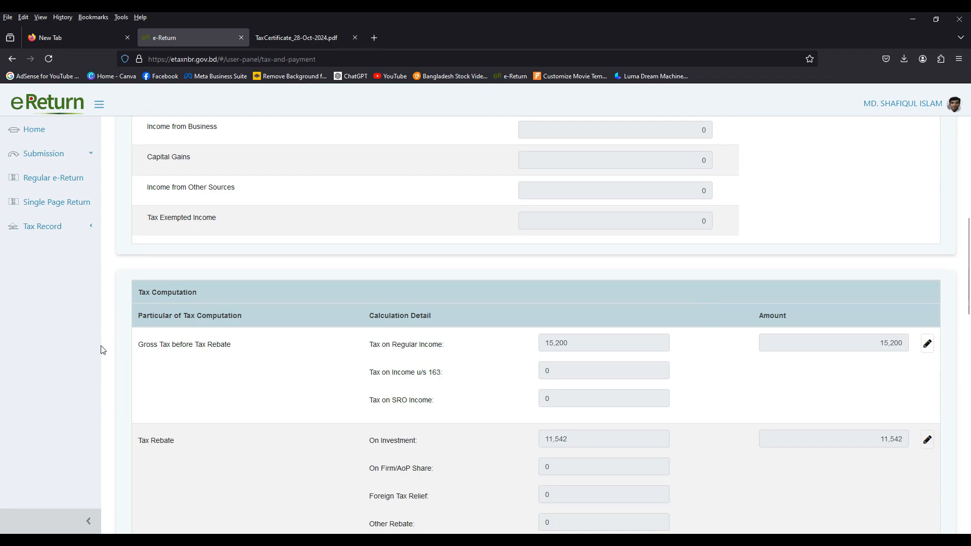
Step: Examine the tax computation: gross tax on regular income, investment rebate, minimum tax for location of income, and total amount payable
scroll(732, 363, down, 2)
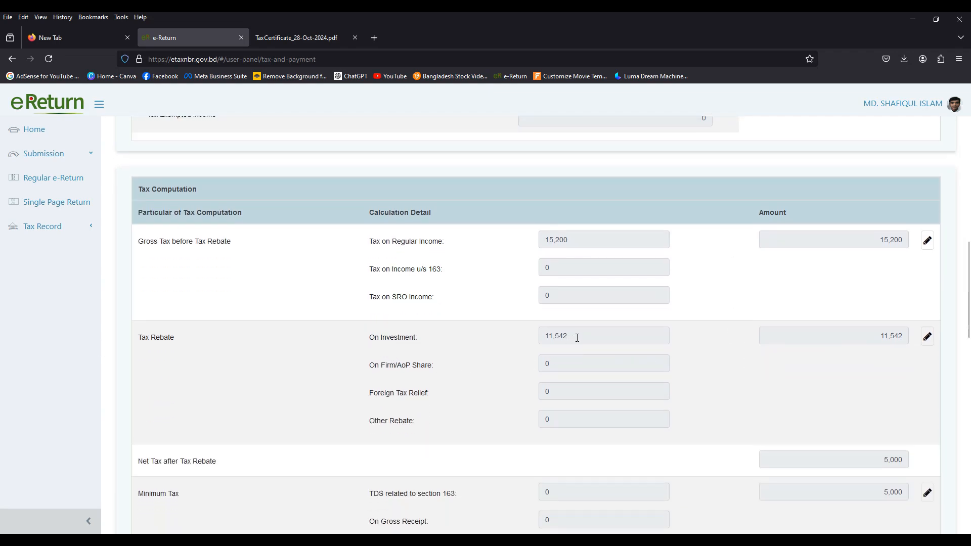
drag(577, 338, 535, 338)
click(769, 383)
scroll(769, 383, down, 1)
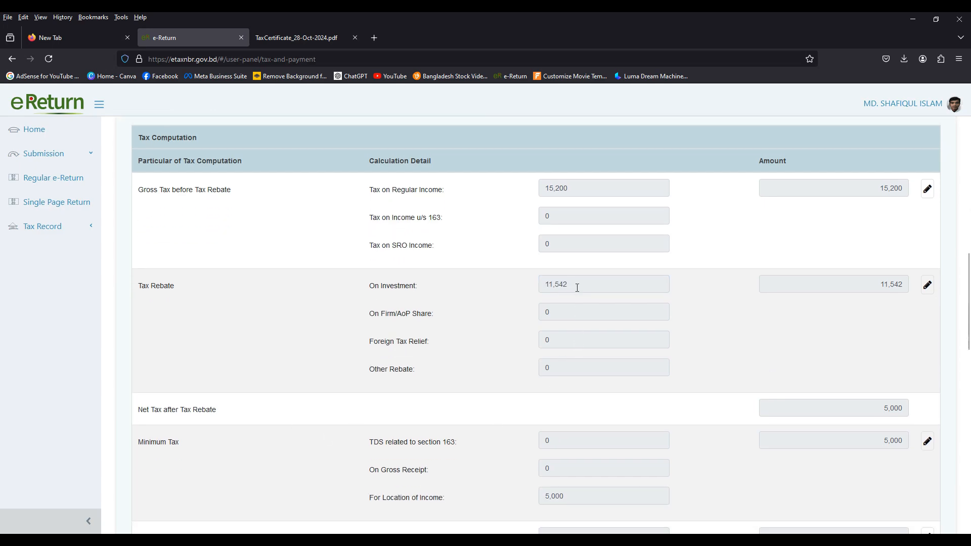
drag(577, 287, 529, 287)
drag(574, 189, 521, 189)
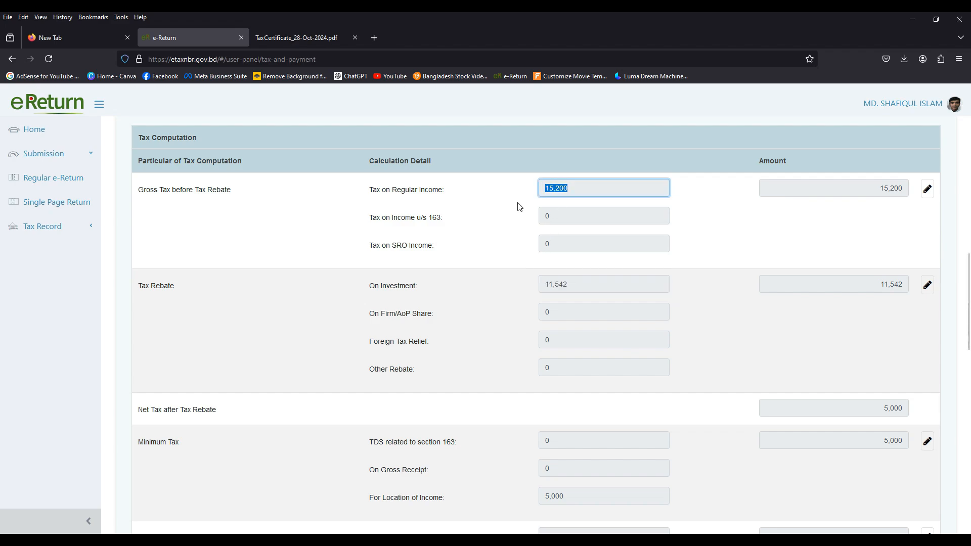
drag(580, 287, 531, 287)
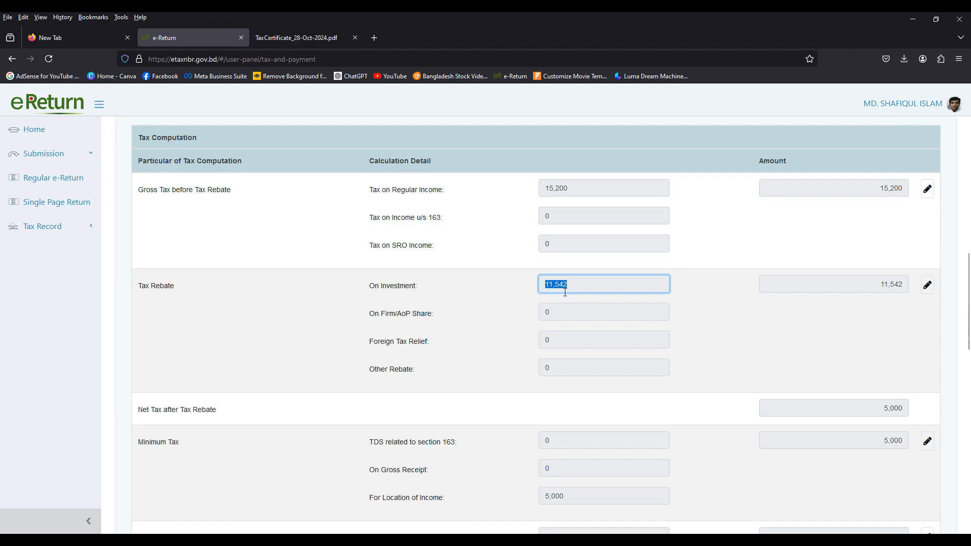
scroll(803, 427, down, 3)
click(405, 346)
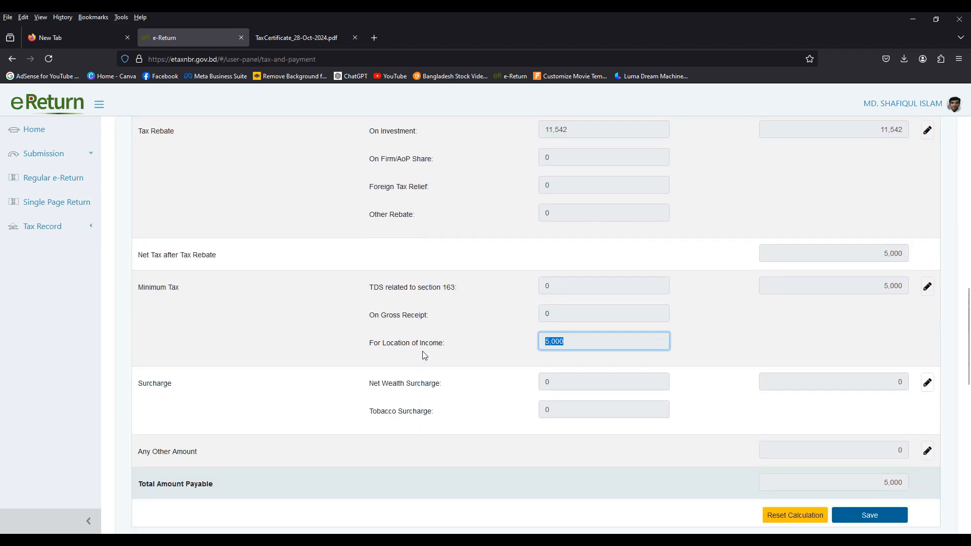
click(565, 343)
scroll(873, 326, down, 1)
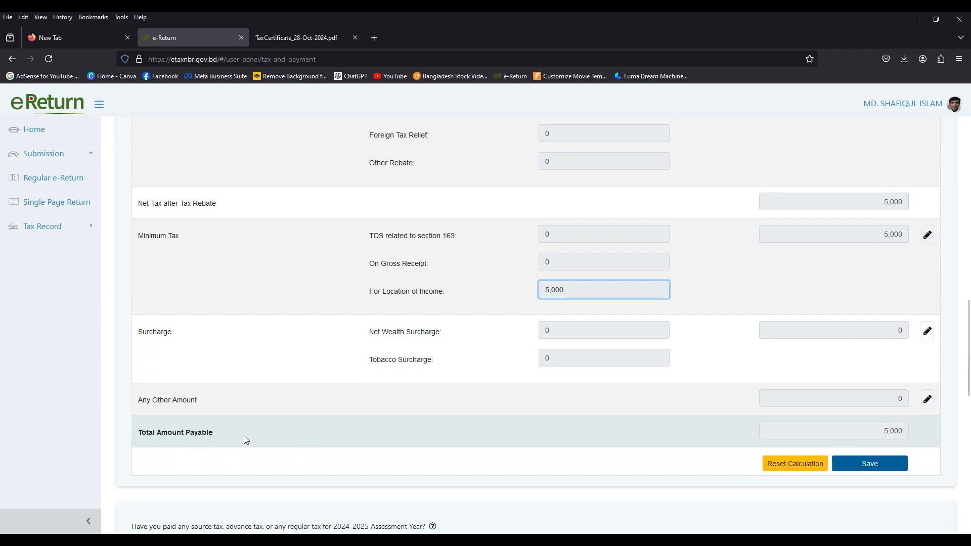
drag(890, 429, 923, 426)
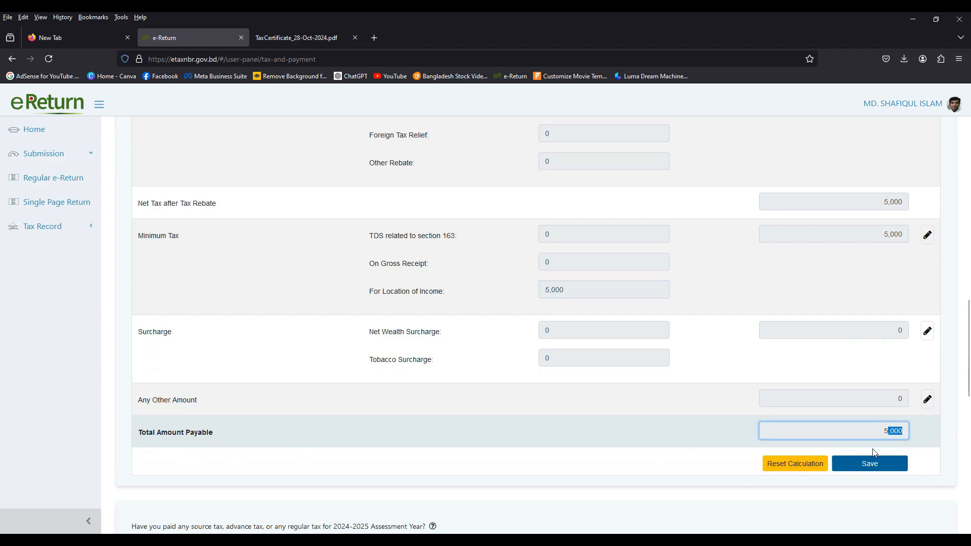
click(721, 447)
Step: Declare that source, advance or regular tax was paid for the 2024-2025 assessment year, and choose to update the tax payment status
scroll(206, 325, down, 5)
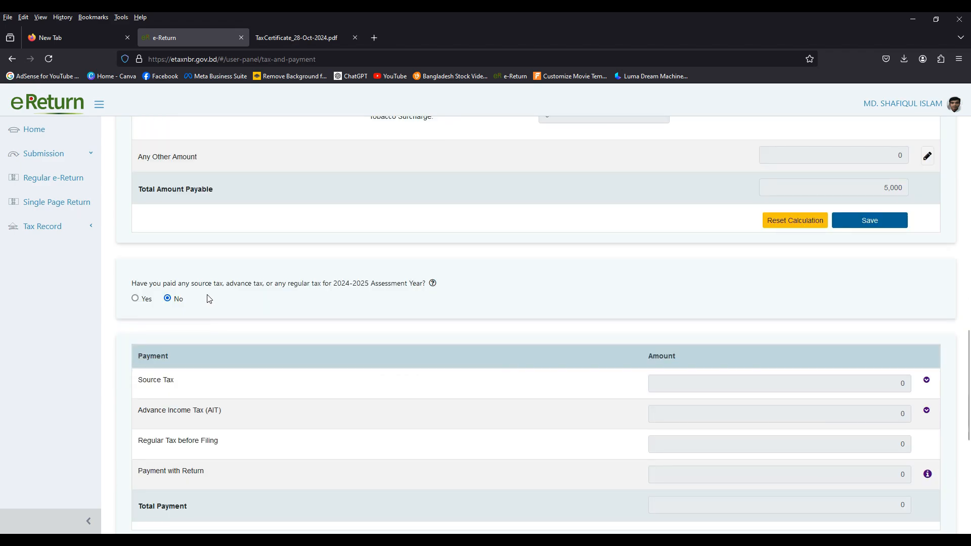
scroll(210, 299, down, 1)
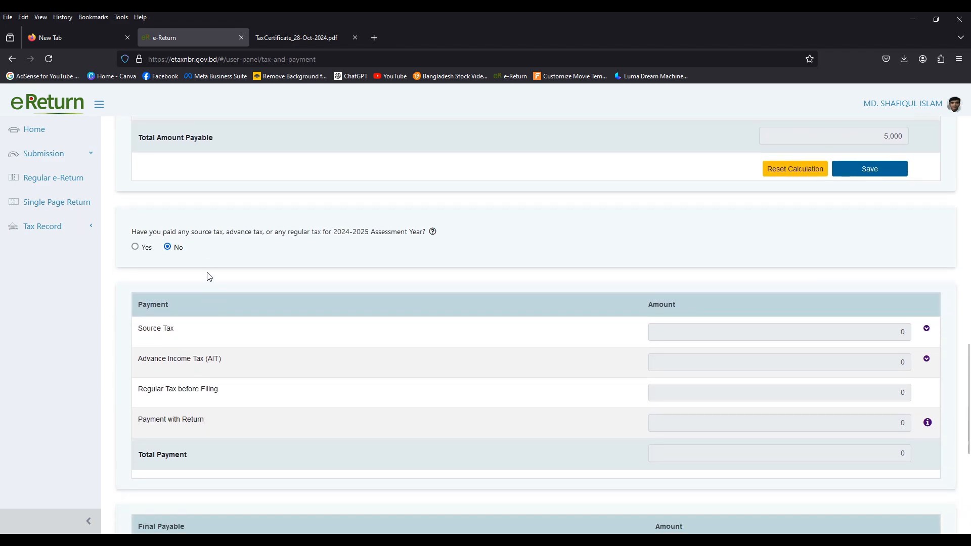
click(168, 247)
scroll(203, 268, up, 1)
click(135, 298)
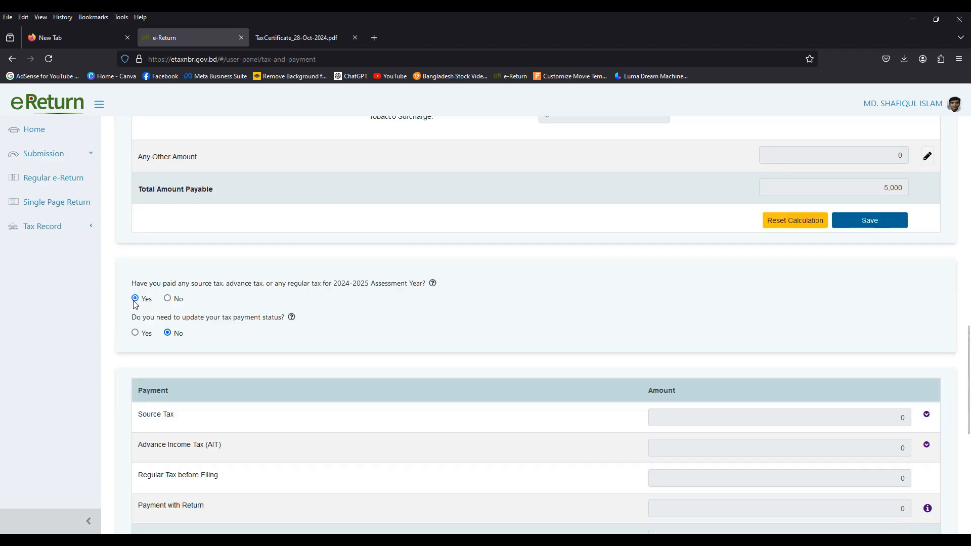
click(136, 333)
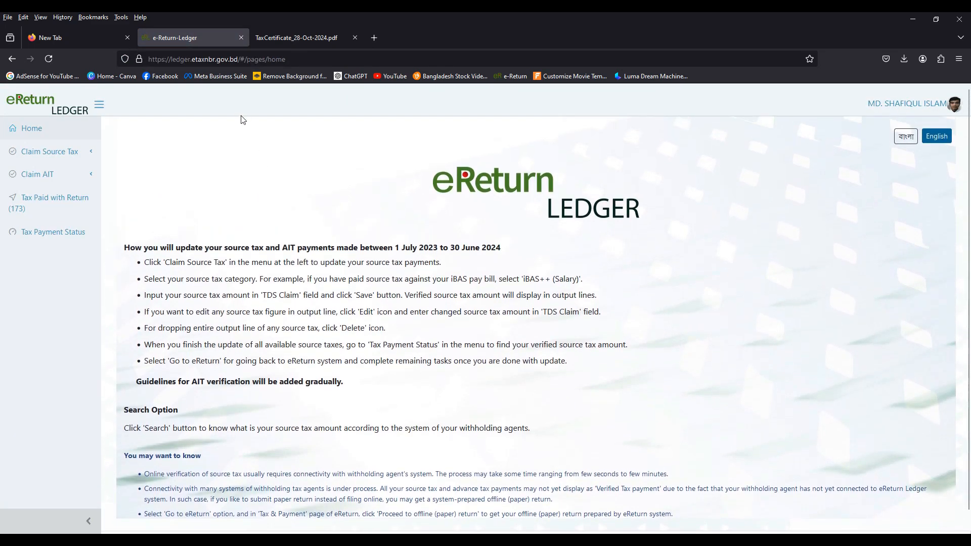
Step: Save a Salary (Others) source tax claim for United Commercial Bank PLC. with the challan number, challan date 30-06-2024, challan amount 2,26,20,567 and claimed amount 5,000
click(71, 151)
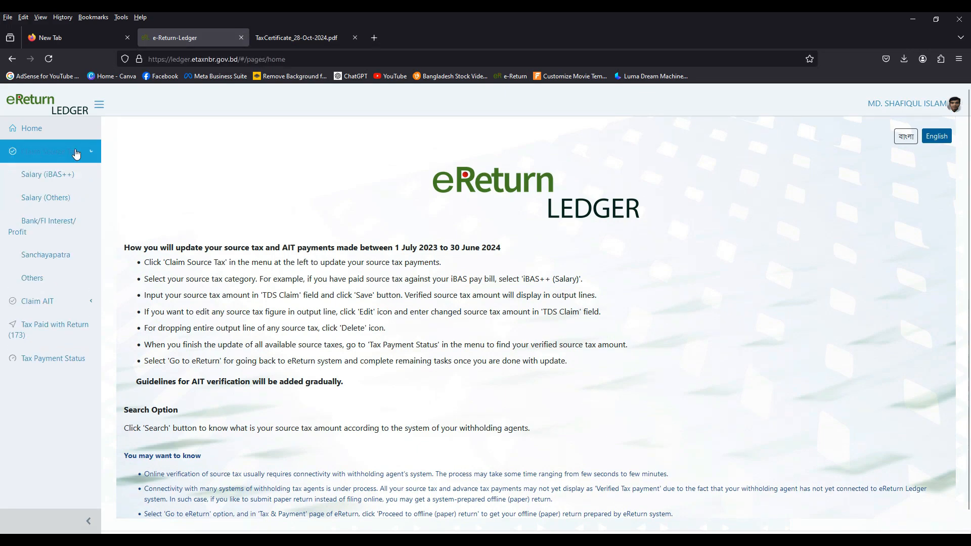
click(32, 198)
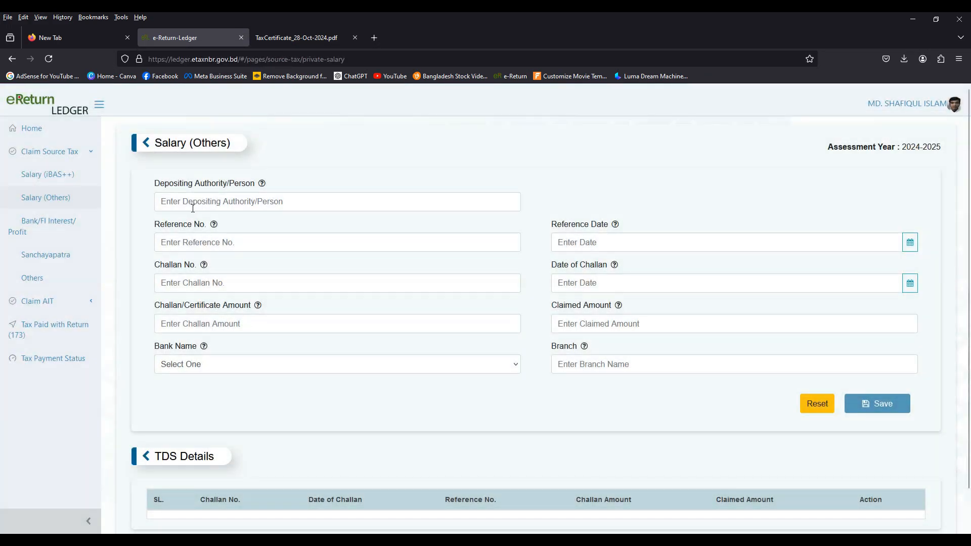
click(193, 197)
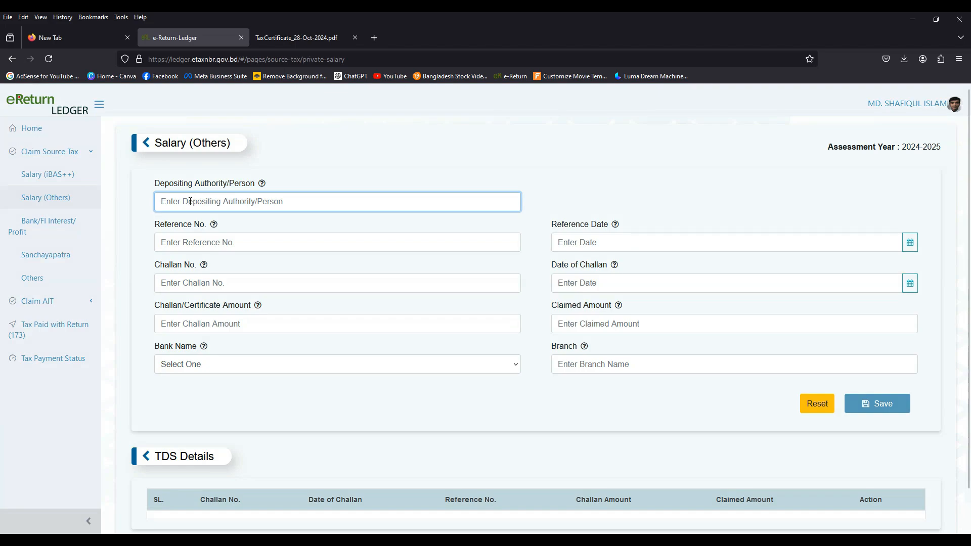
text(United)
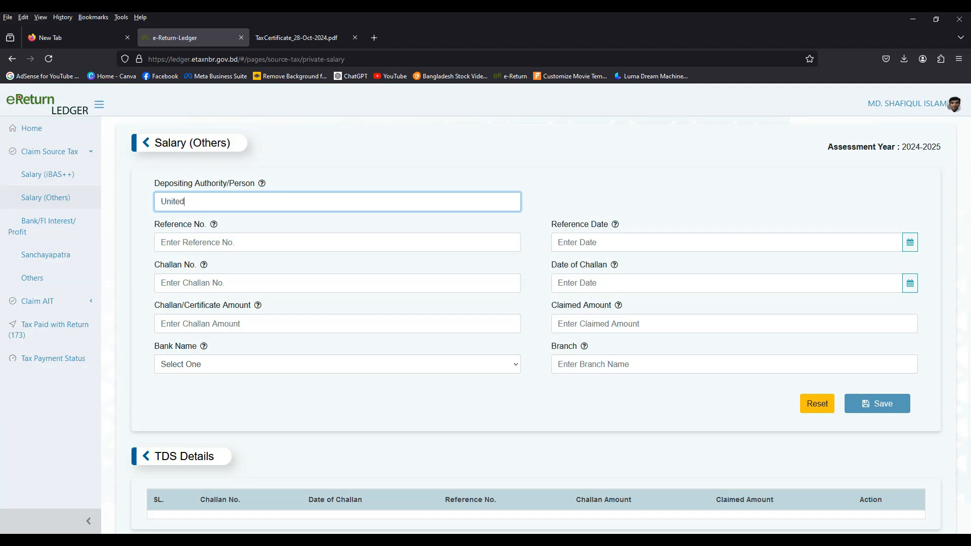
text( Commercial Bank PLC.)
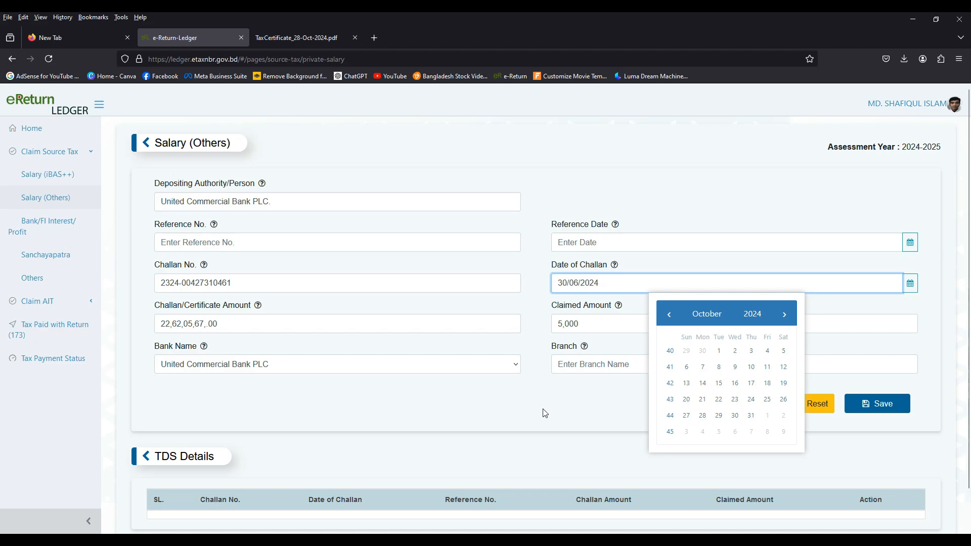
click(551, 411)
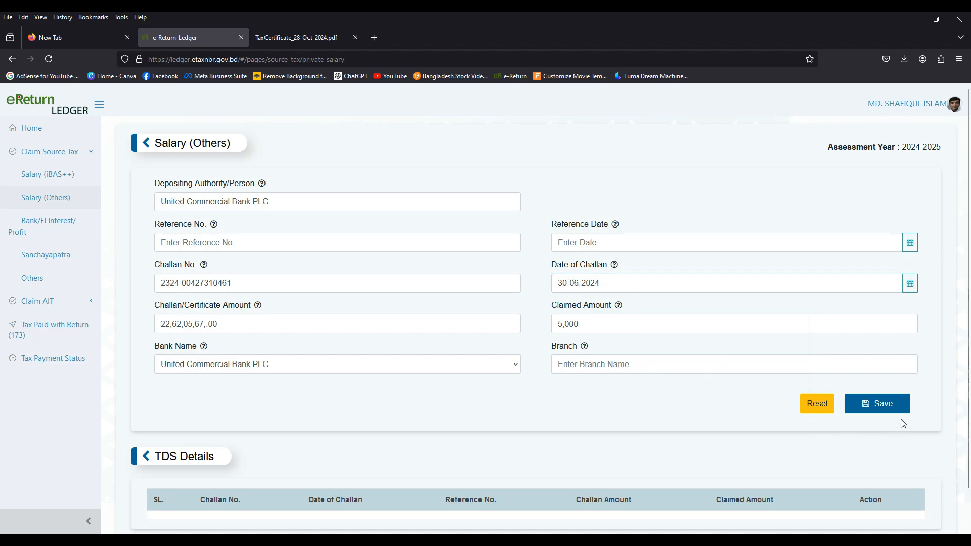
click(884, 410)
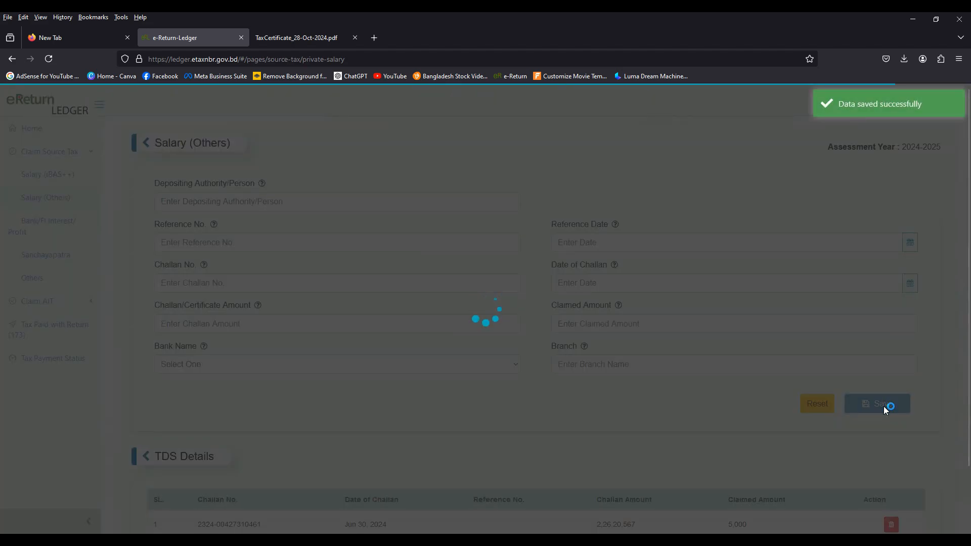
scroll(804, 405, down, 2)
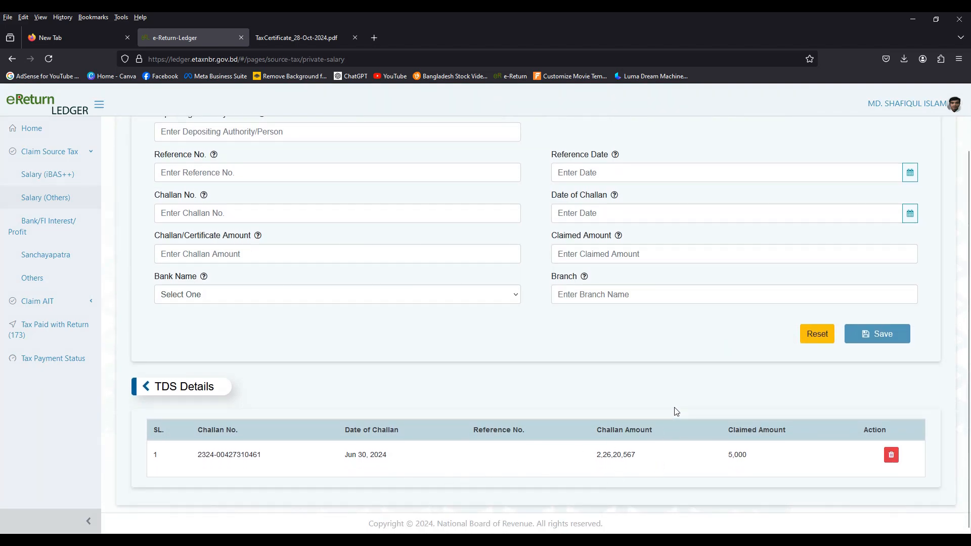
scroll(678, 411, up, 2)
scroll(680, 412, down, 2)
scroll(579, 357, up, 2)
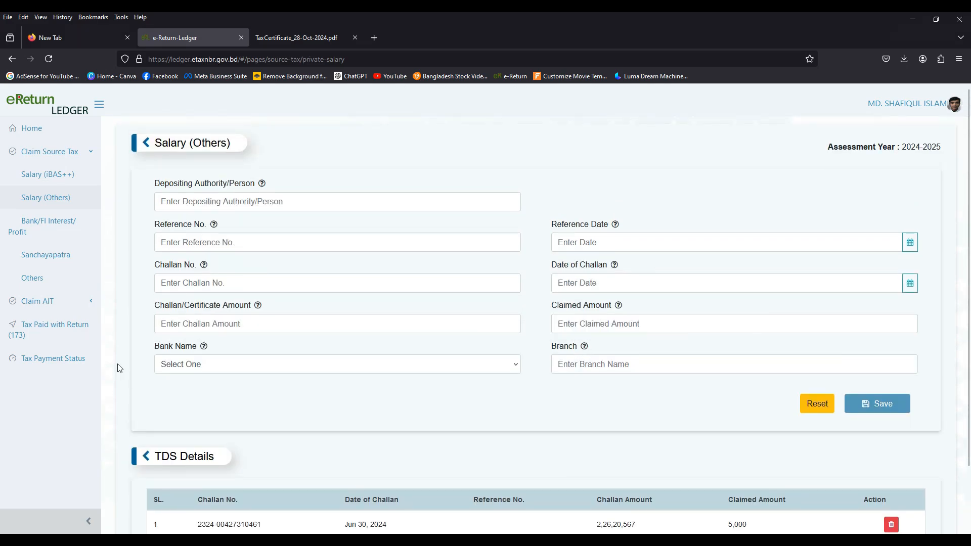
Step: Check the ledger's tax payment status, go back to the Tax & Payment page and proceed to the online return
click(54, 360)
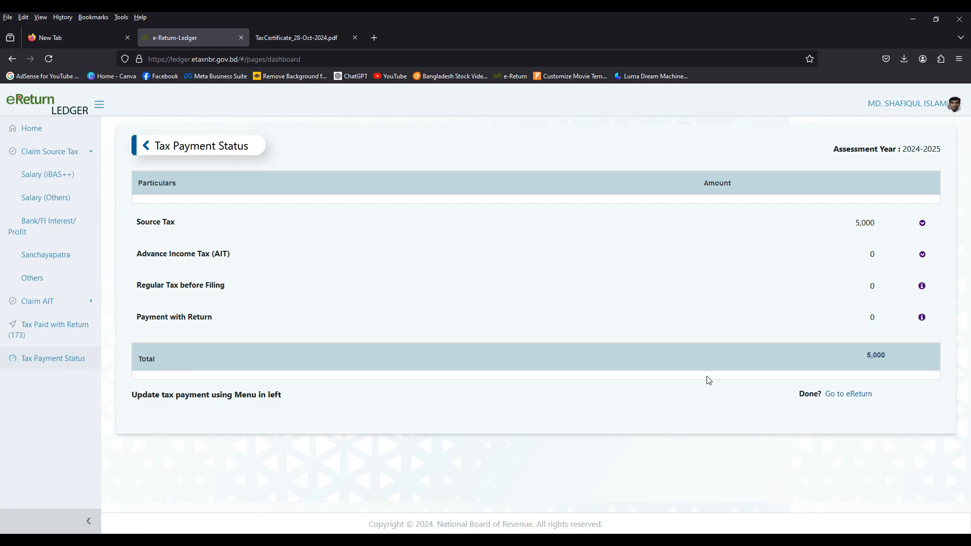
click(834, 395)
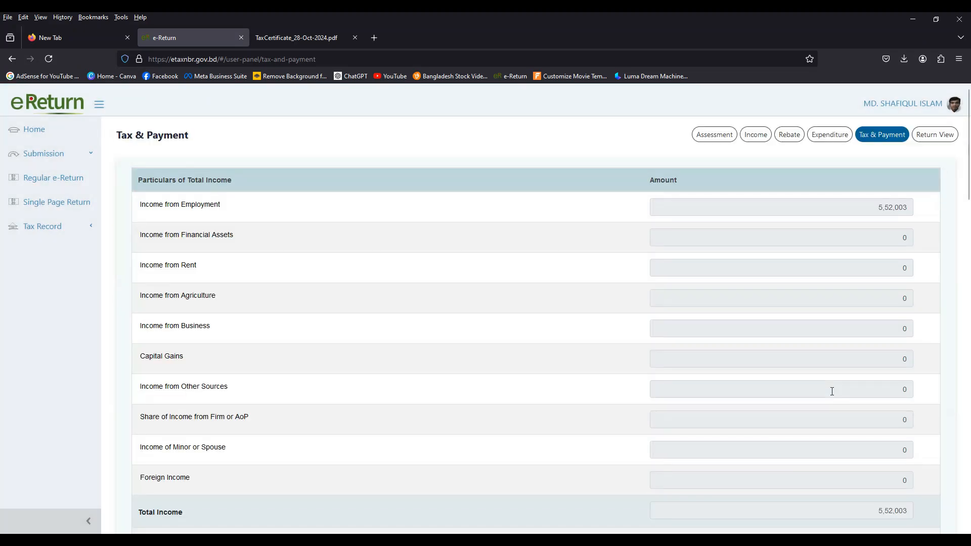
scroll(831, 391, down, 15)
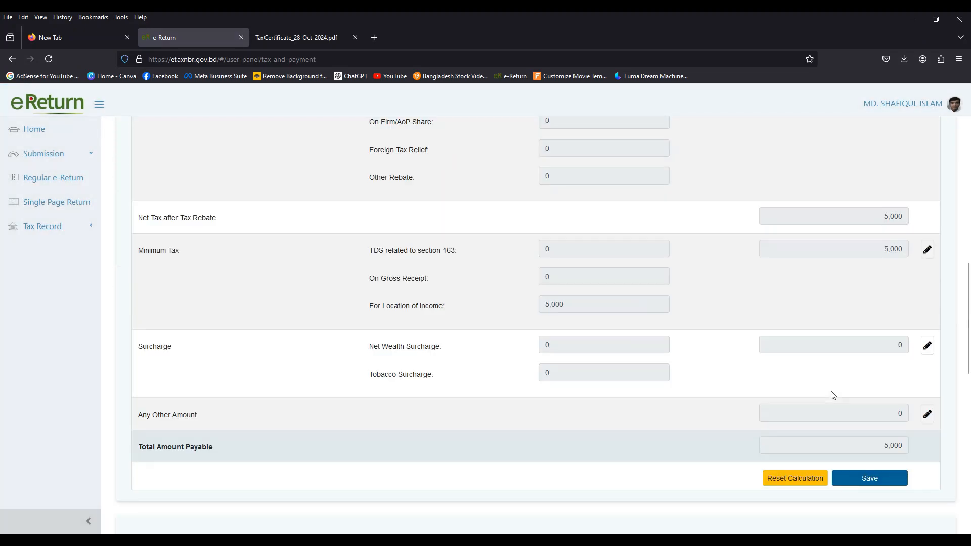
scroll(833, 395, down, 2)
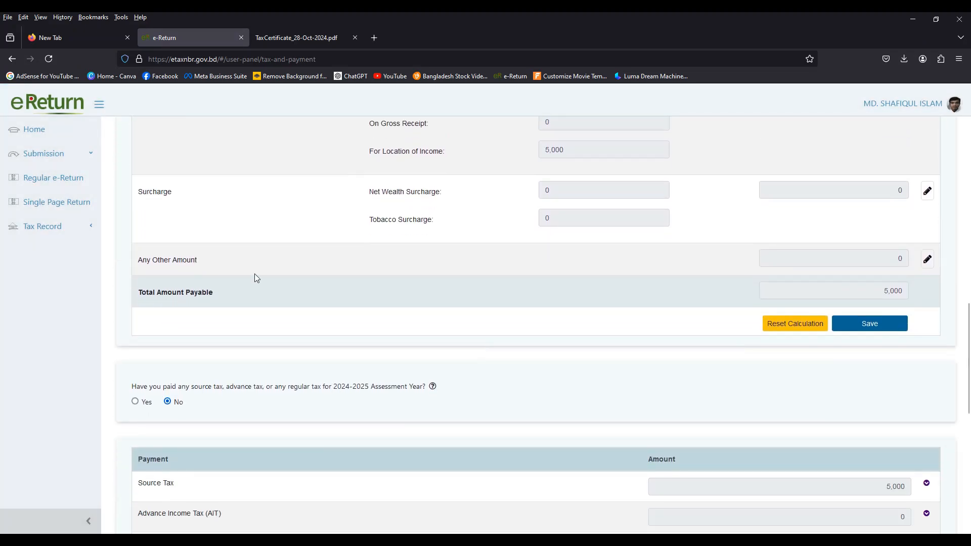
scroll(841, 329, down, 9)
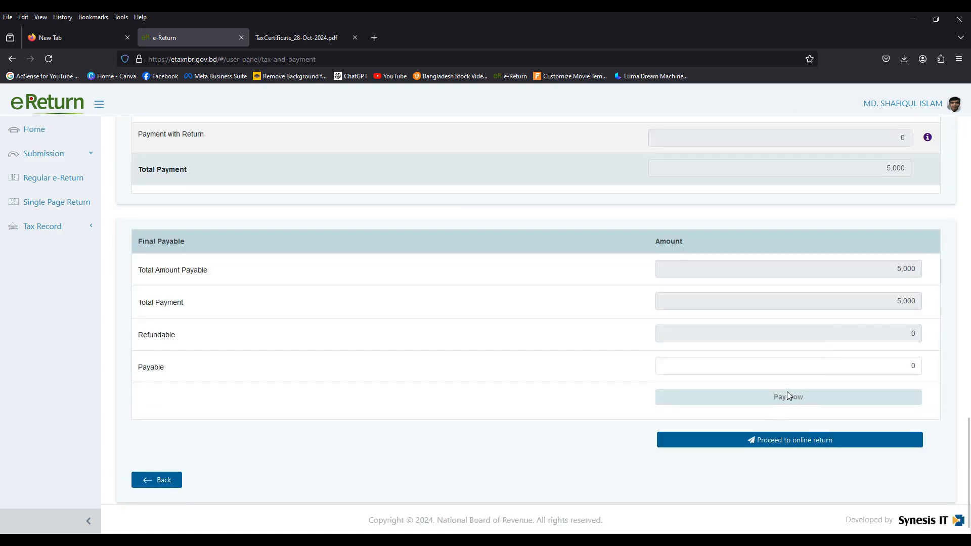
click(785, 445)
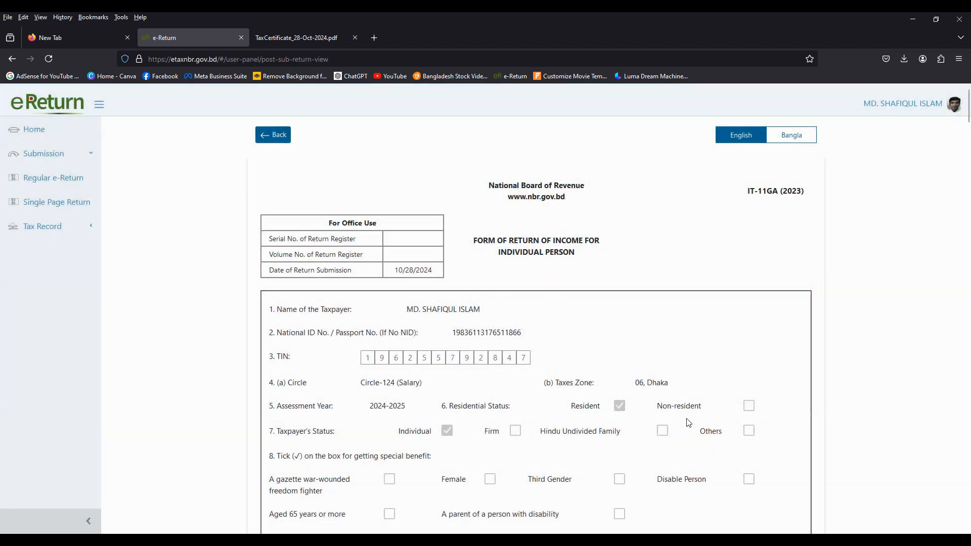
Step: Review the whole return form through to the source tax claim, submit the return and confirm the submission
scroll(696, 386, down, 3)
scroll(696, 386, down, 15)
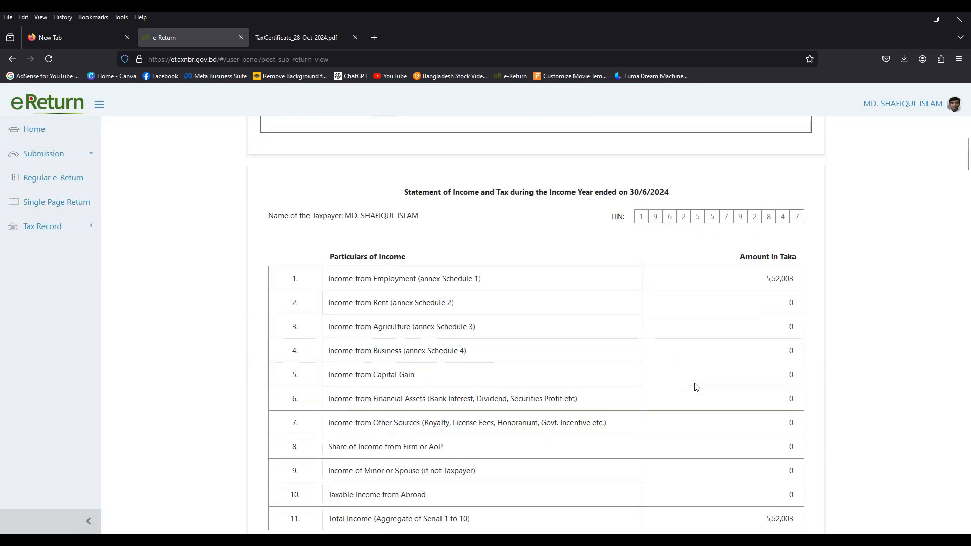
scroll(741, 392, down, 15)
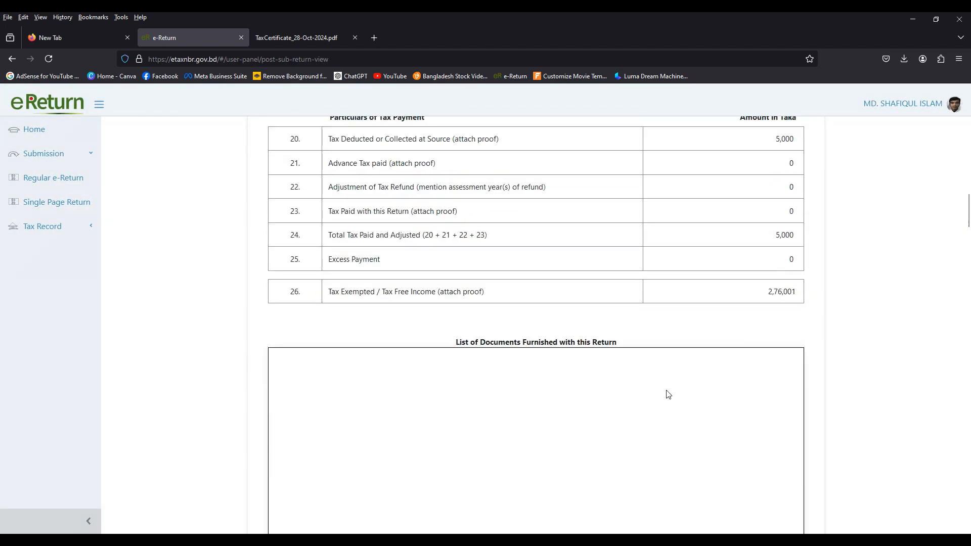
scroll(672, 393, down, 13)
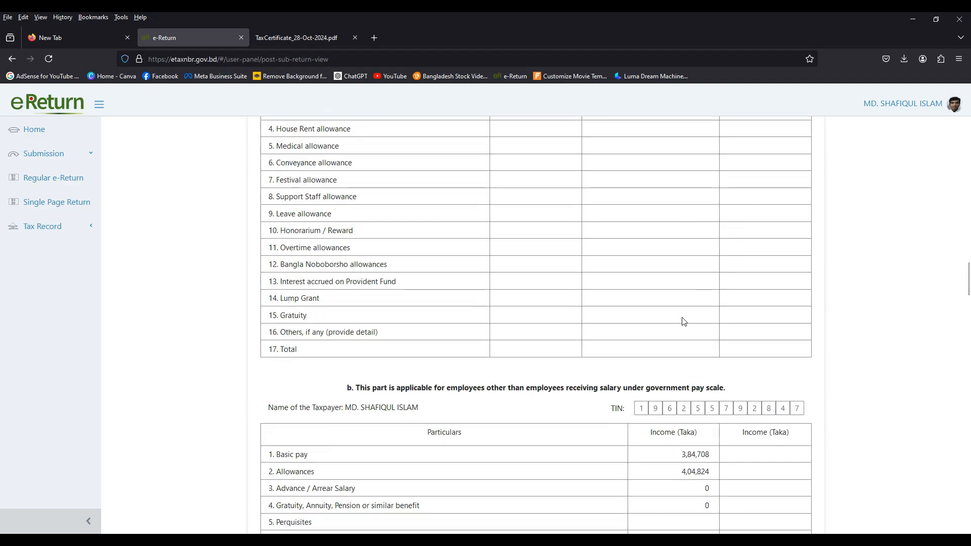
scroll(681, 316, down, 5)
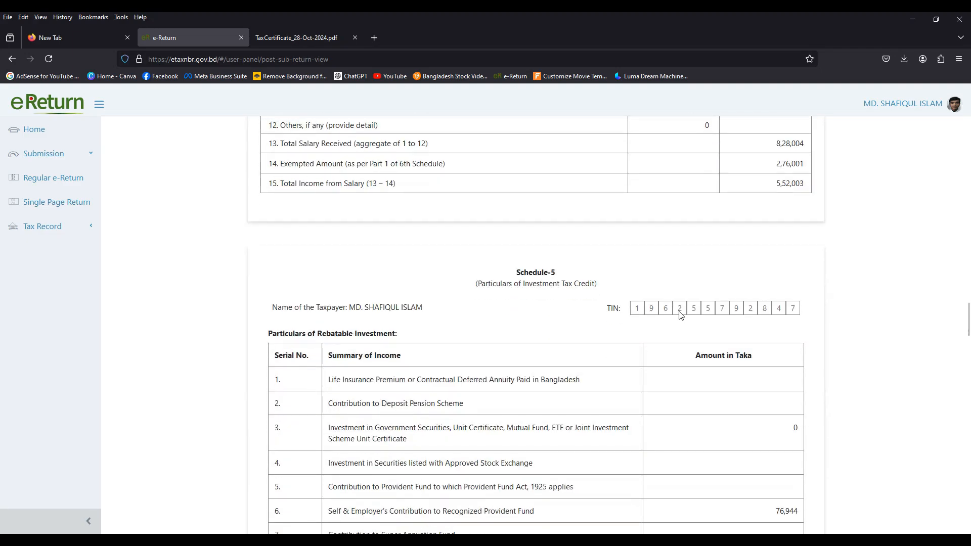
scroll(680, 315, down, 15)
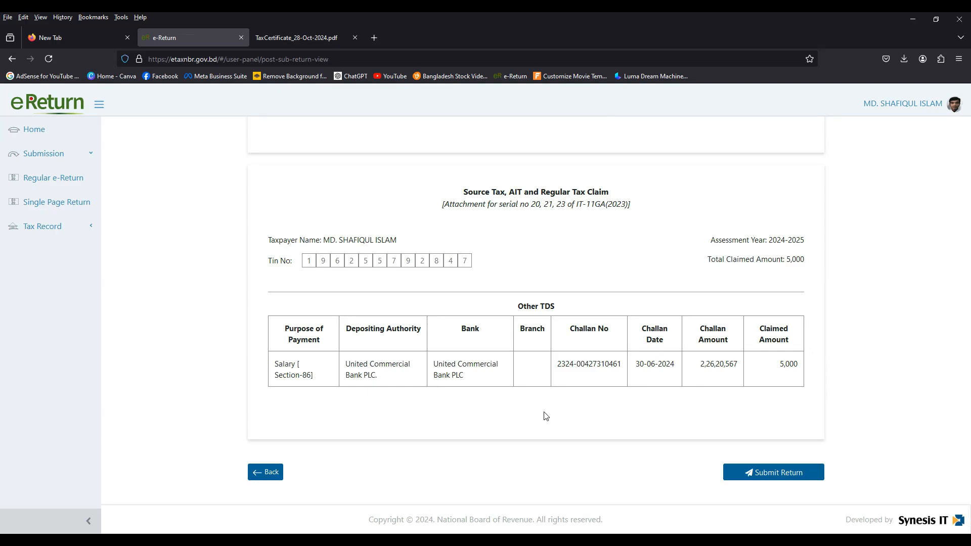
click(767, 473)
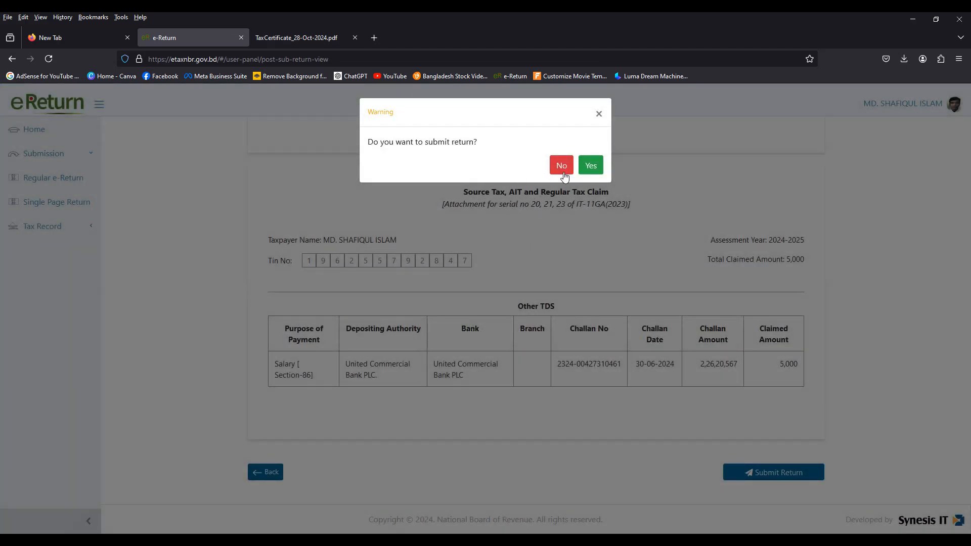
click(591, 167)
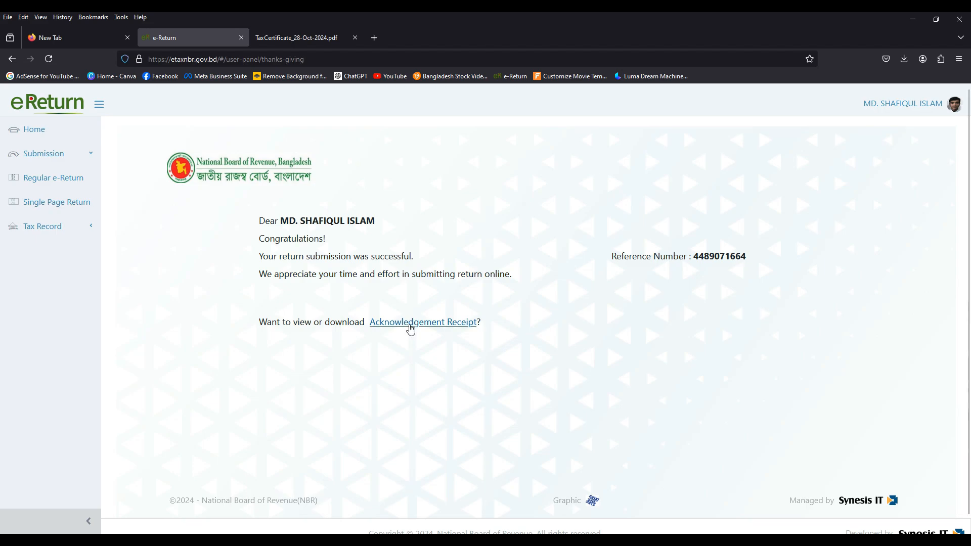
Step: Open the Acknowledgement Receipt of the submitted return and examine its taxpayer details, total income, tax paid and submission date
click(413, 323)
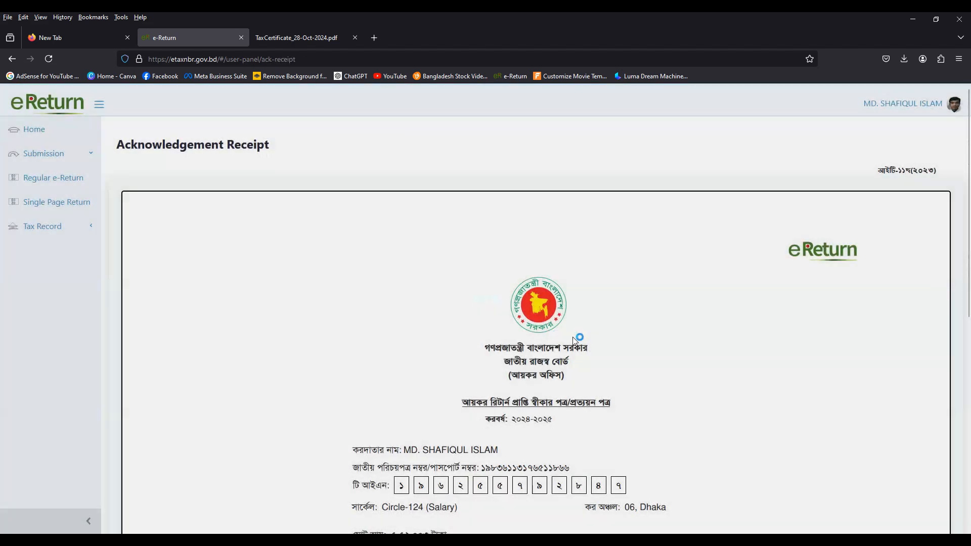
scroll(573, 337, down, 5)
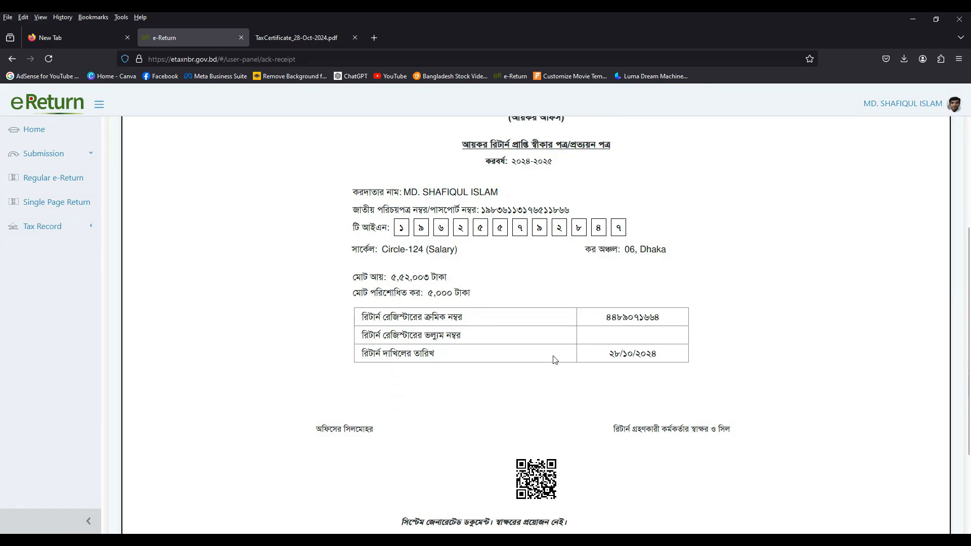
scroll(567, 365, down, 2)
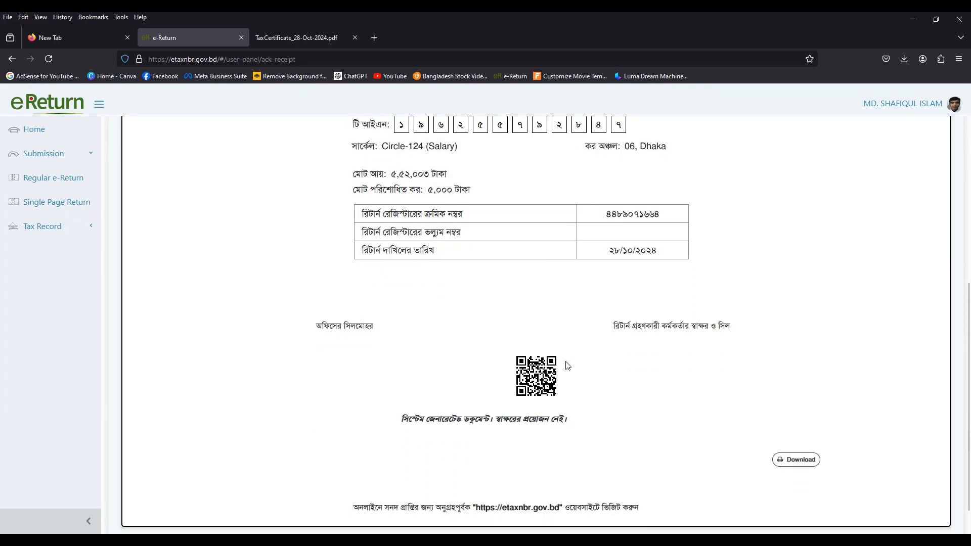
scroll(568, 364, up, 6)
scroll(646, 364, down, 3)
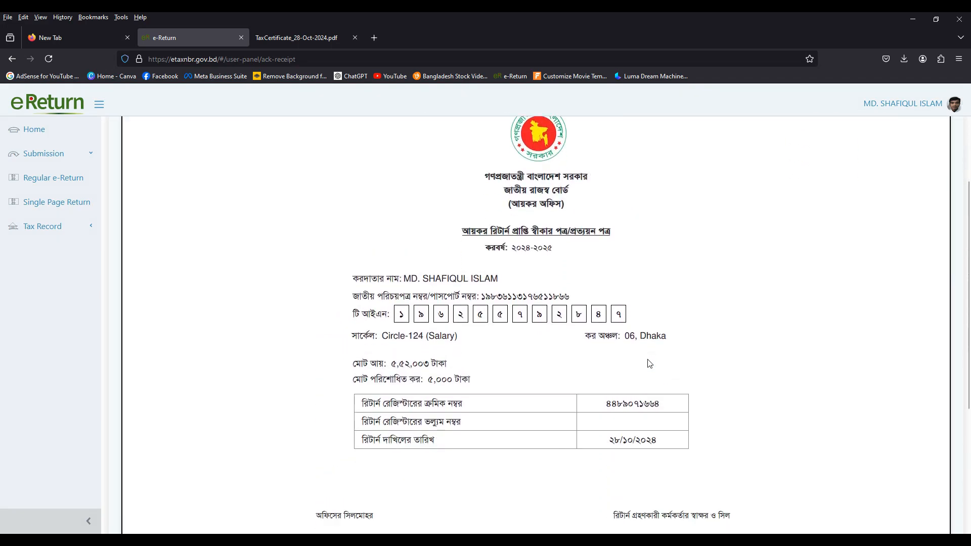